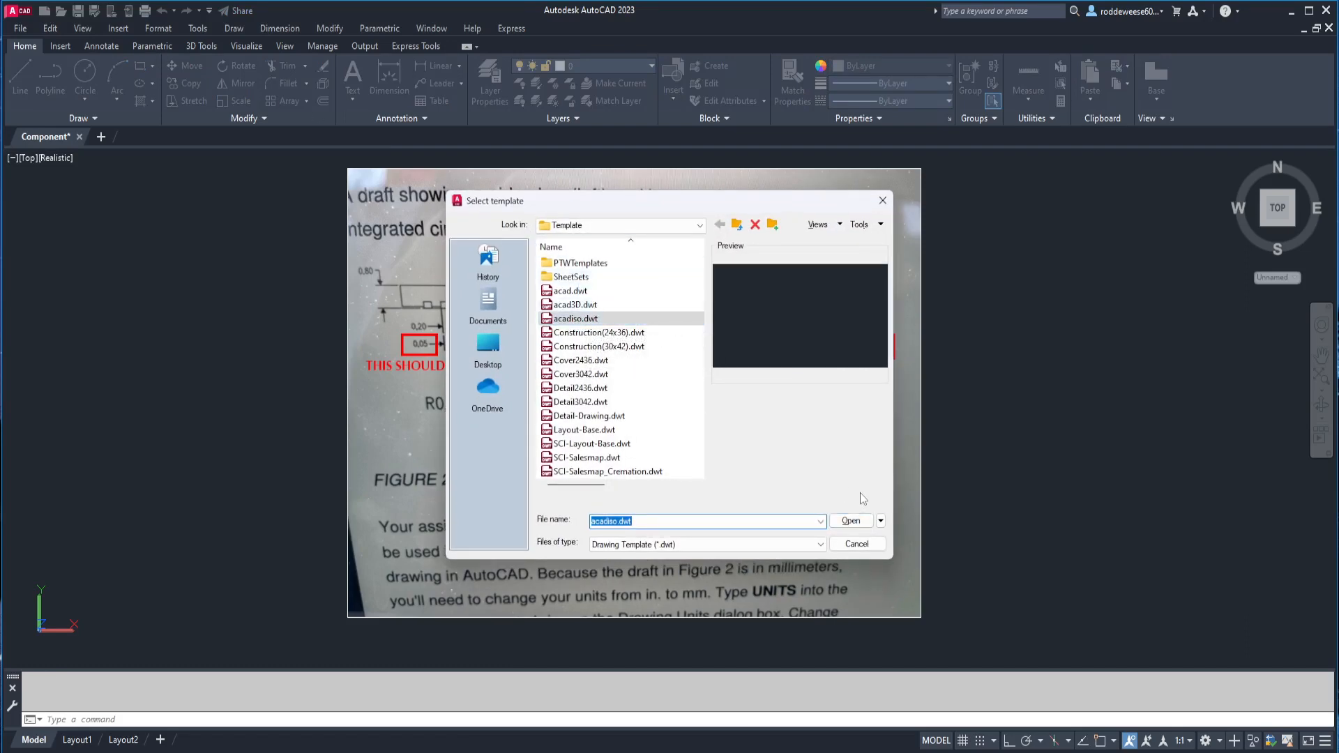
Dismiss the template selection and examine the side-view, bottom-view and surface mount pad dimensions in the reference draft.
{"action": "left_click", "coordinate": [857, 544]}
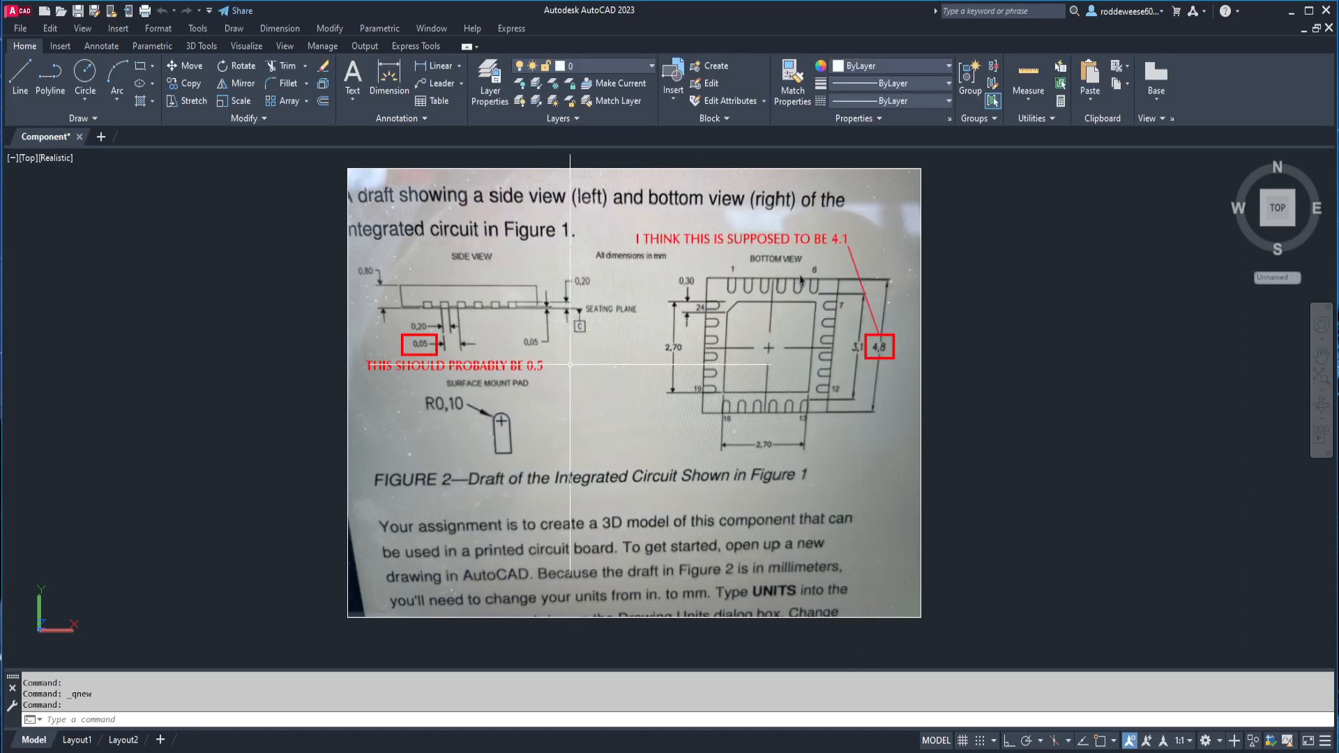
{"action": "middle_click_drag", "start_coordinate": [571, 368], "coordinate": [549, 368]}
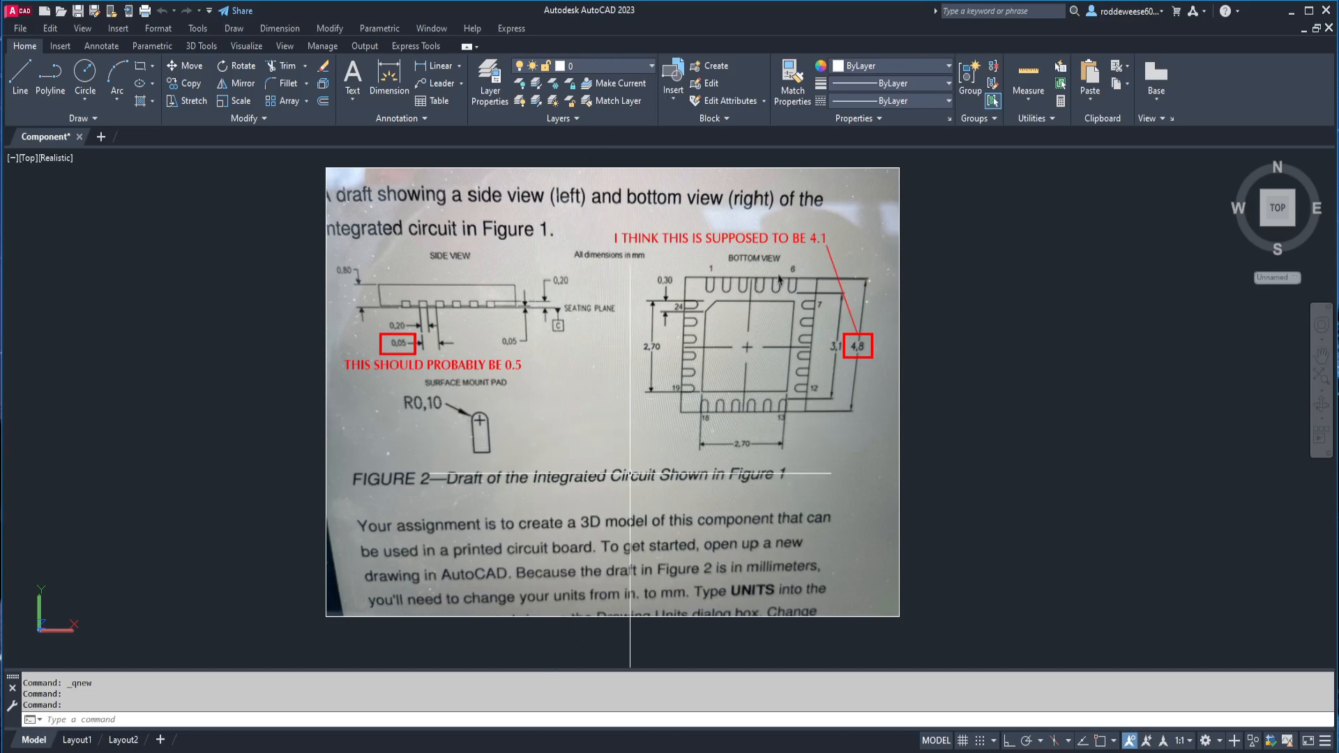
{"action": "middle_click_drag", "start_coordinate": [623, 474], "coordinate": [627, 478]}
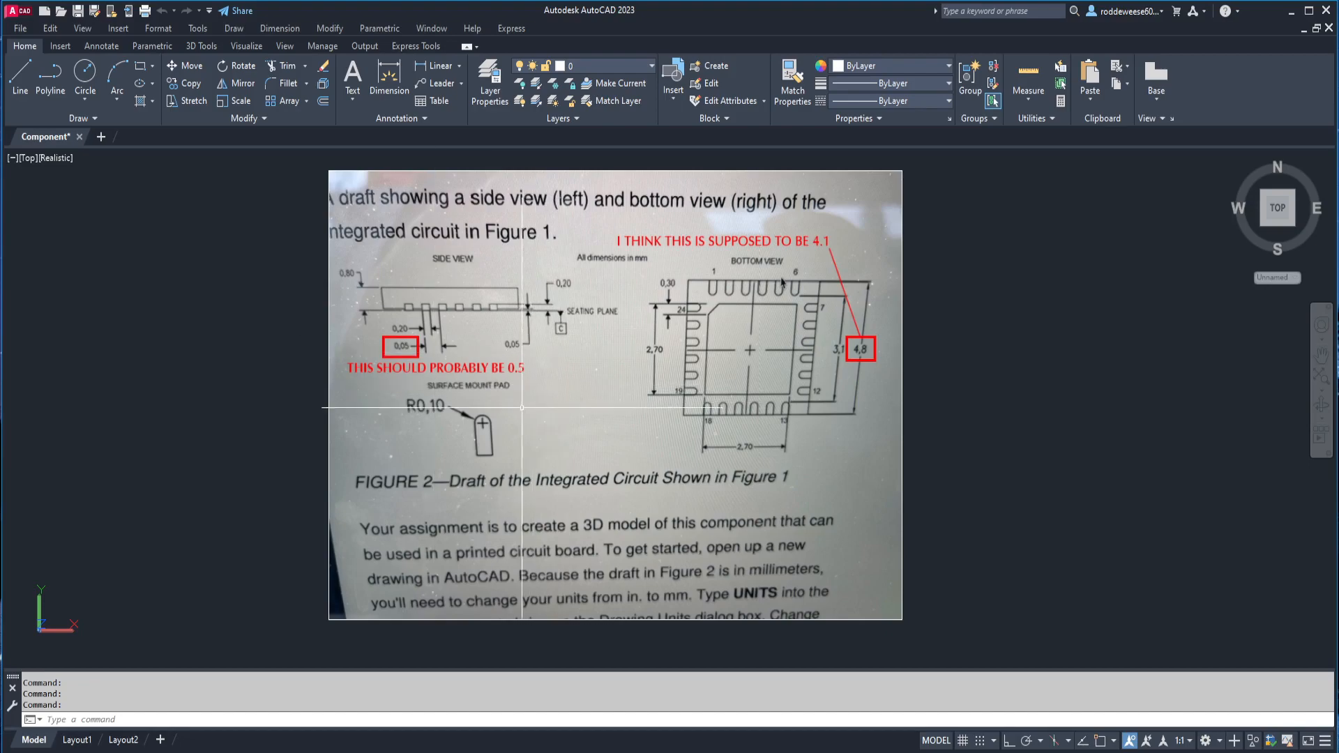
{"action": "scroll", "coordinate": [422, 351], "scroll_direction": "up", "scroll_amount": 3}
{"action": "scroll", "coordinate": [418, 359], "scroll_direction": "up", "scroll_amount": 1}
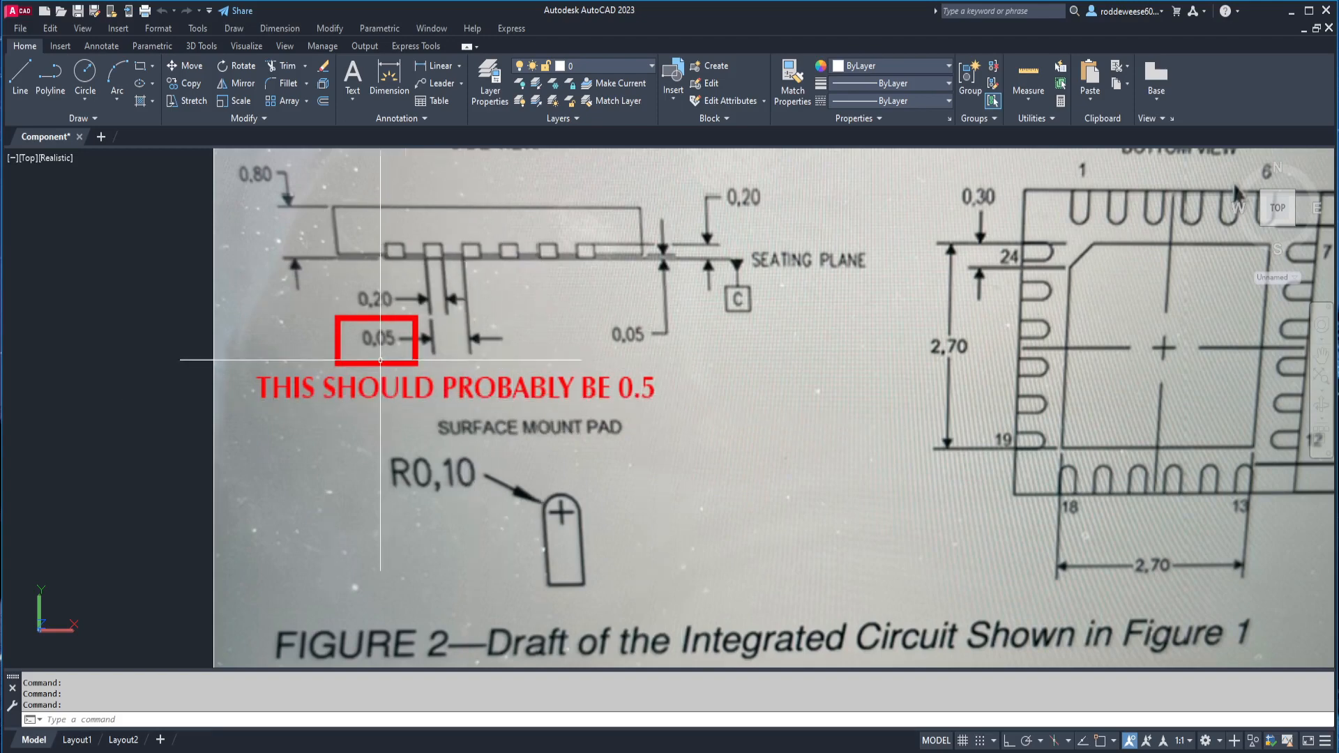
{"action": "scroll", "coordinate": [442, 377], "scroll_direction": "down", "scroll_amount": 3}
{"action": "scroll", "coordinate": [693, 371], "scroll_direction": "up", "scroll_amount": 2}
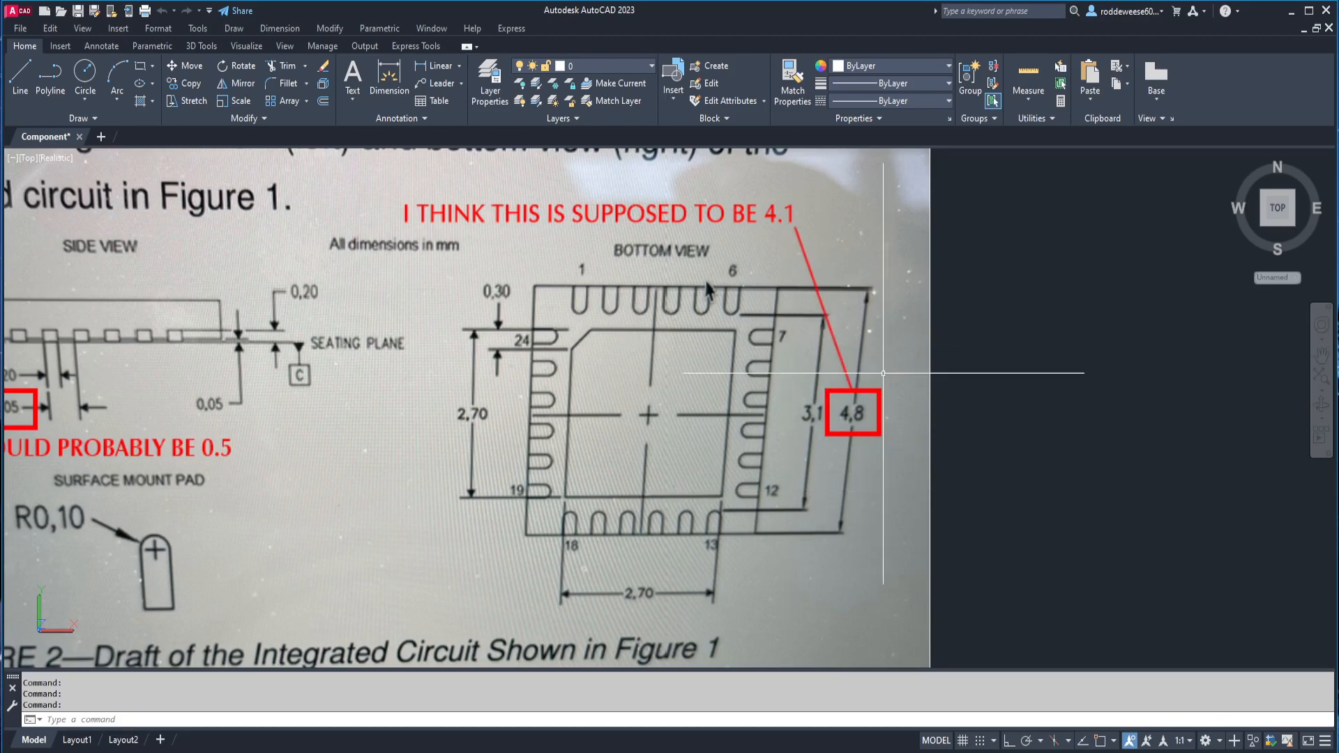
{"action": "middle_click_drag", "start_coordinate": [883, 373], "coordinate": [1000, 364]}
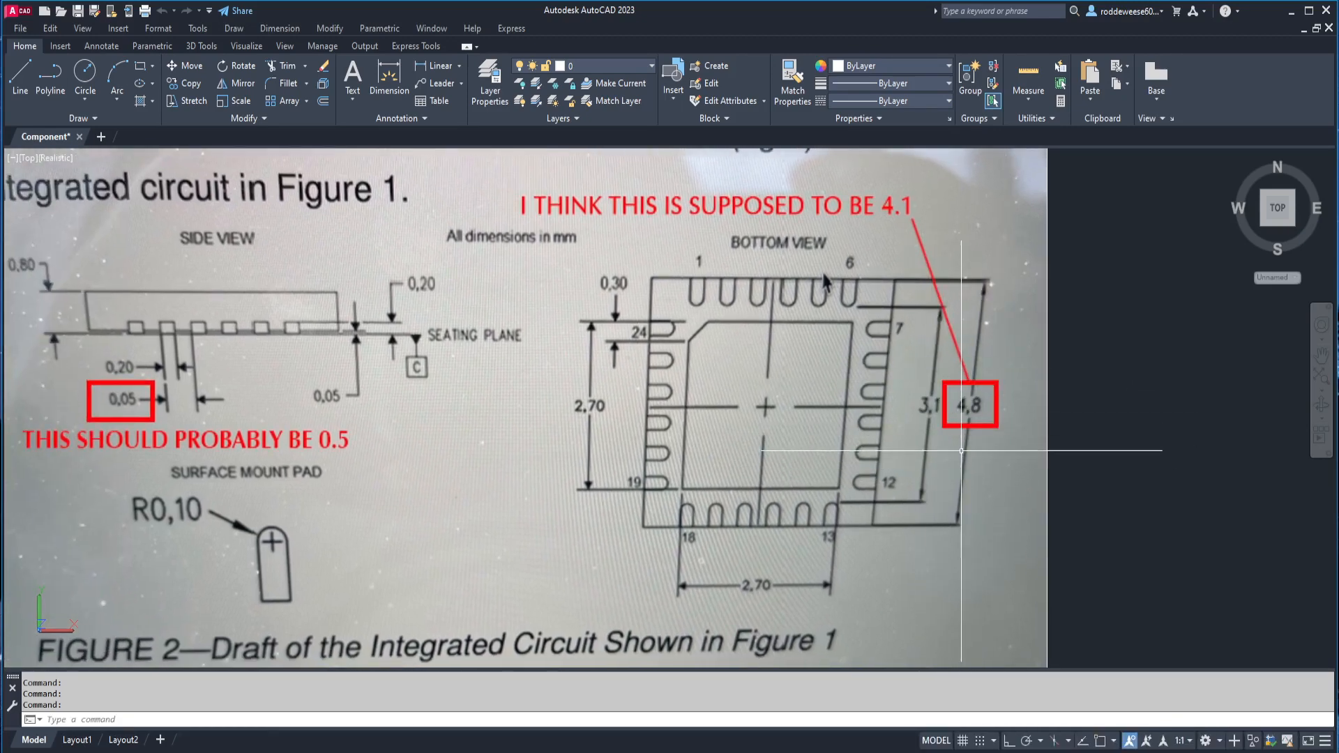
{"action": "scroll", "coordinate": [807, 241], "scroll_direction": "down", "scroll_amount": 2}
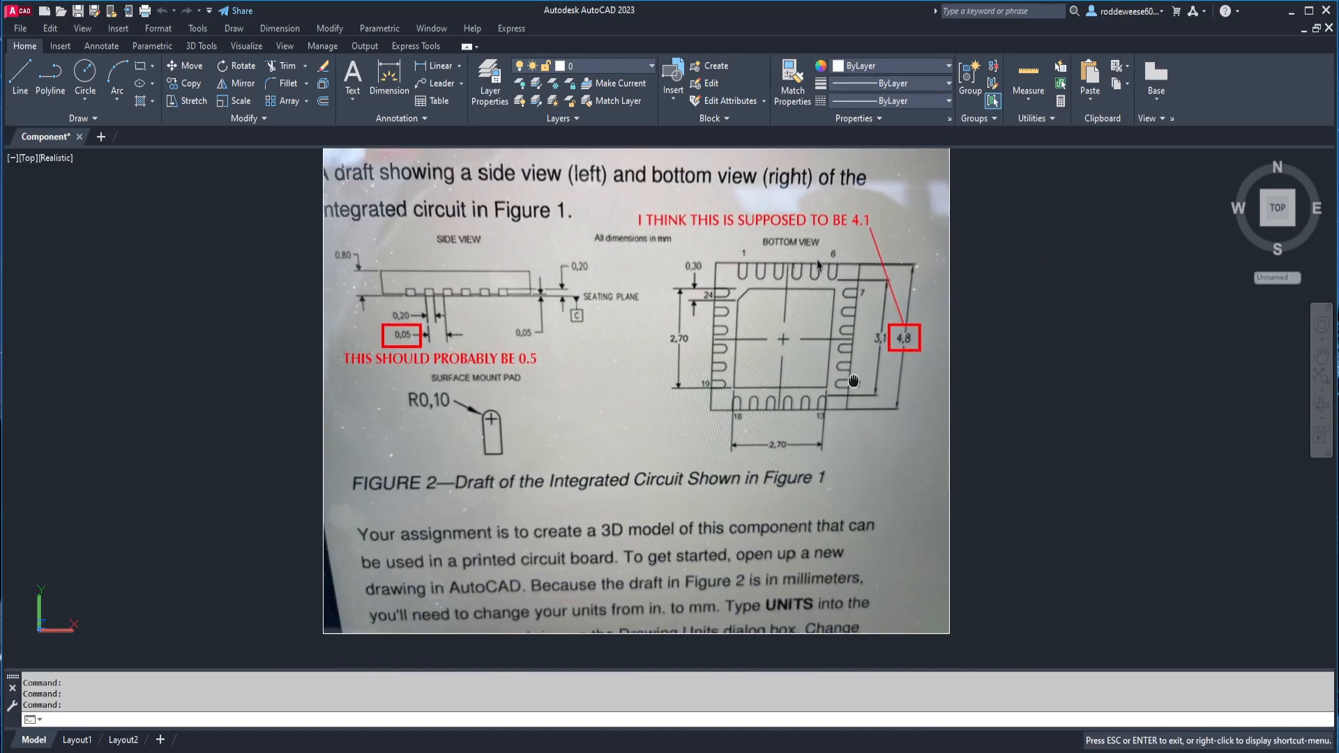
{"action": "scroll", "coordinate": [773, 406], "scroll_direction": "down", "scroll_amount": 2}
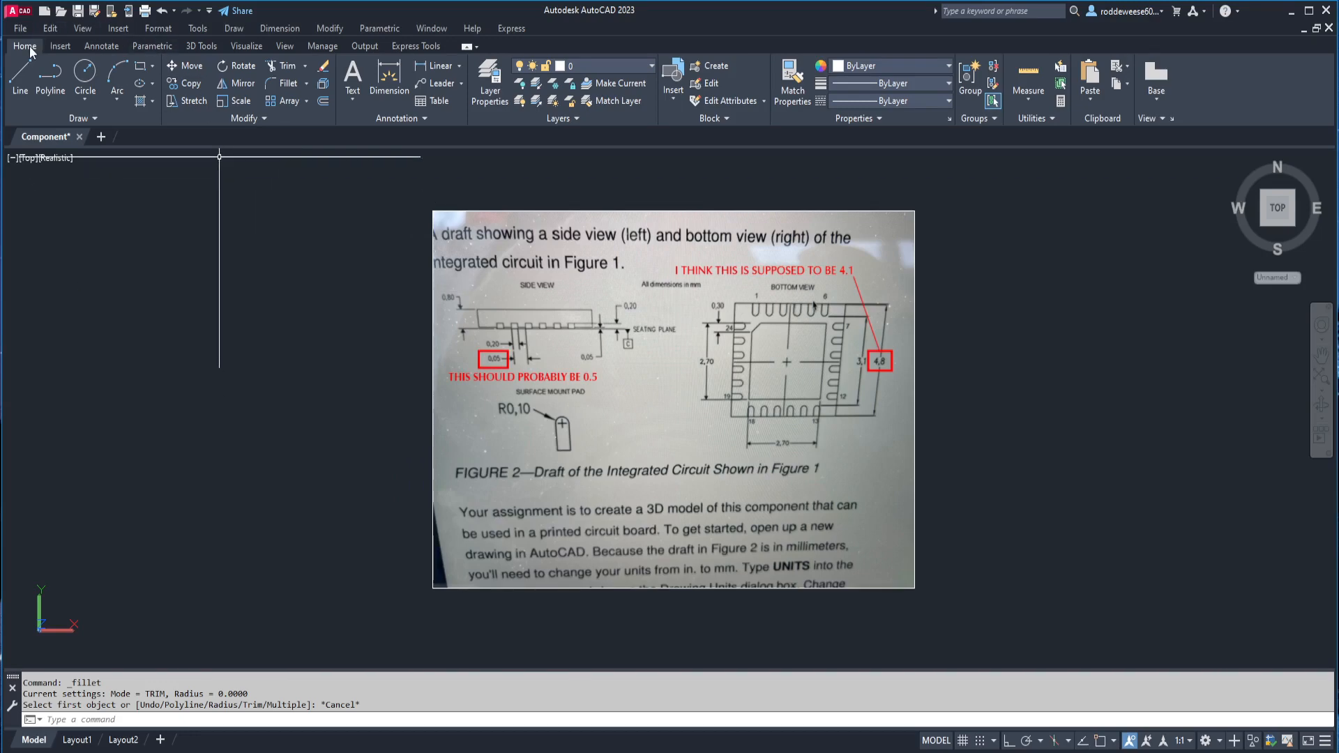
Draw a 4-sided polygon centred at 0,0, circumscribed about a circle of radius 2.4, as the component's outer outline.
{"action": "left_click", "coordinate": [154, 67]}
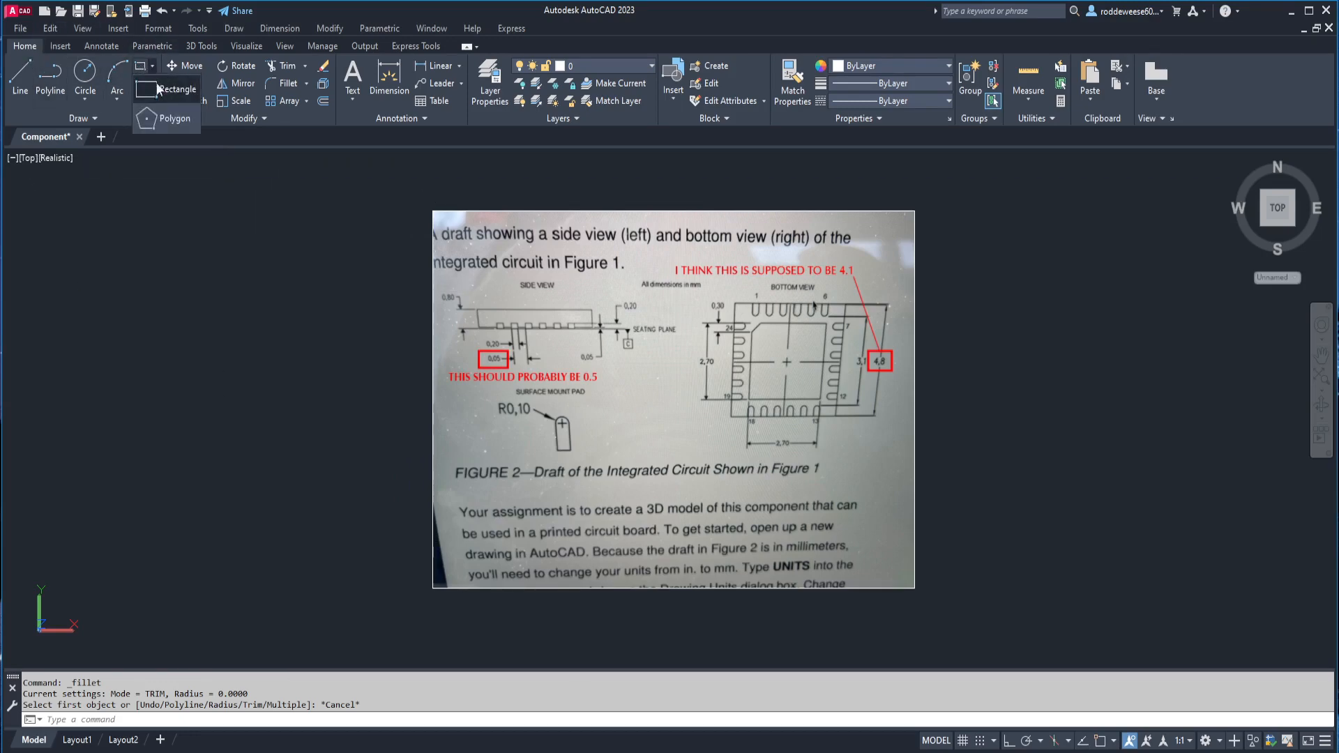
{"action": "left_click", "coordinate": [168, 120]}
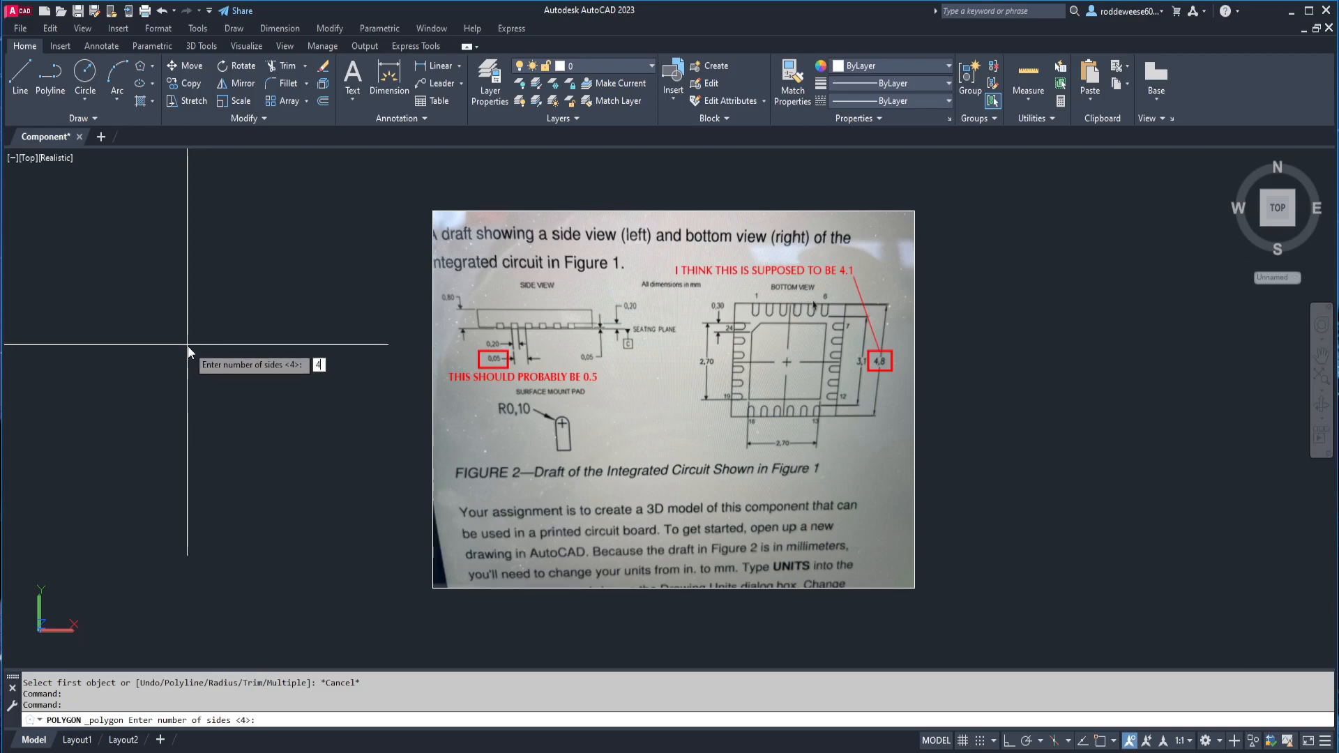
{"action": "key", "text": "Return"}
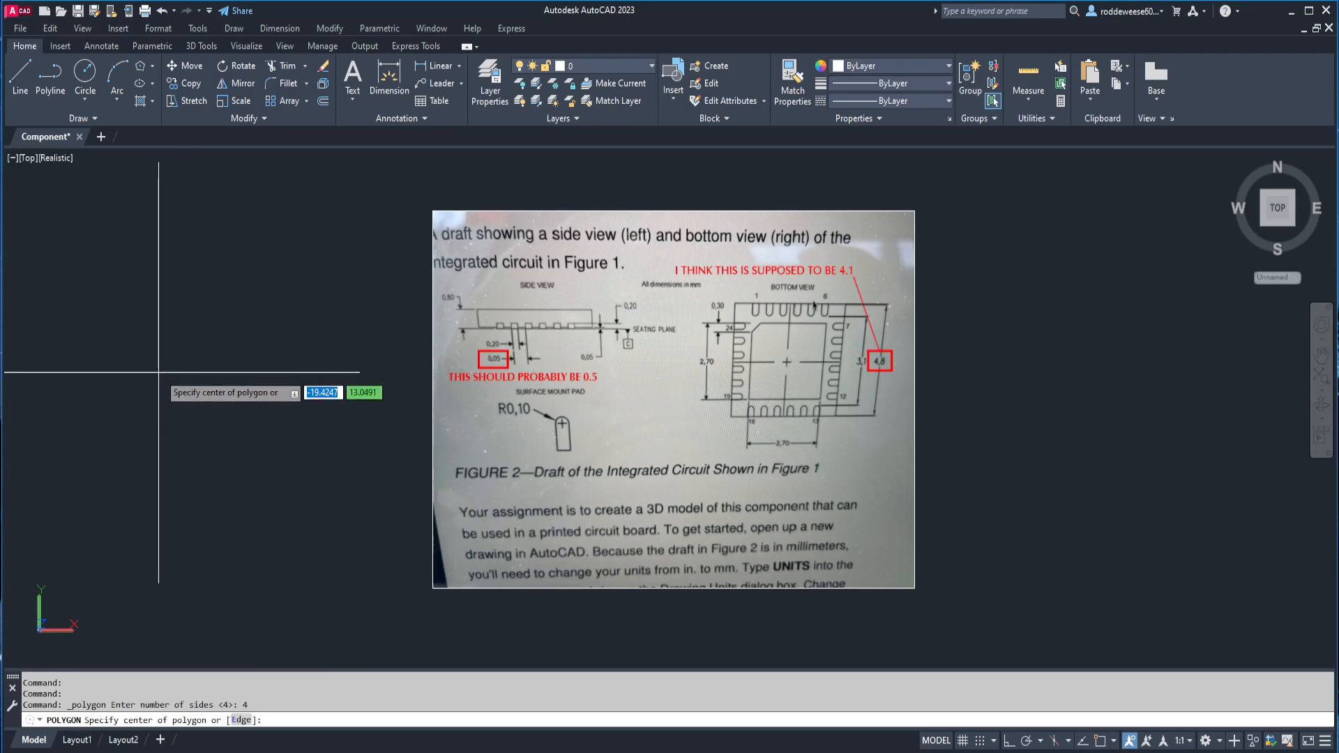
{"action": "type", "text": "0"}
{"action": "key", "text": "Tab"}
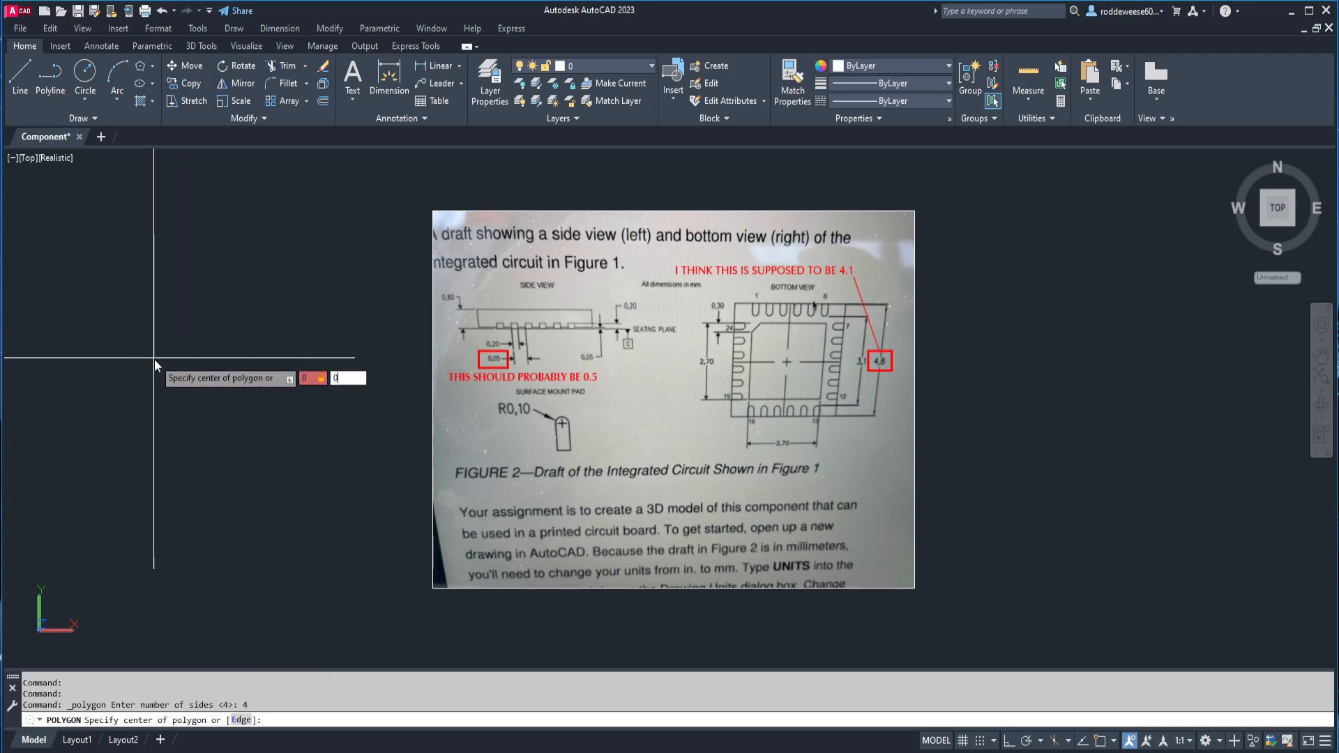
{"action": "key", "text": "Return"}
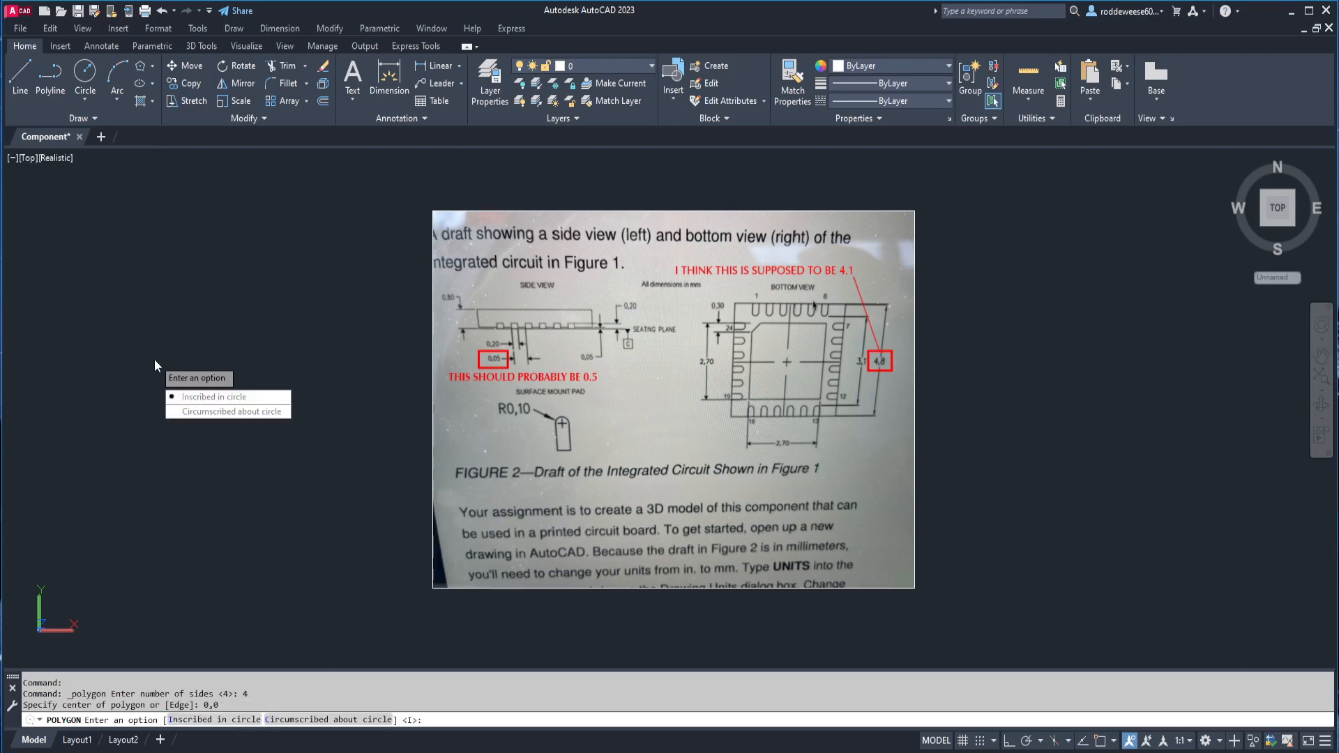
{"action": "left_click", "coordinate": [208, 413]}
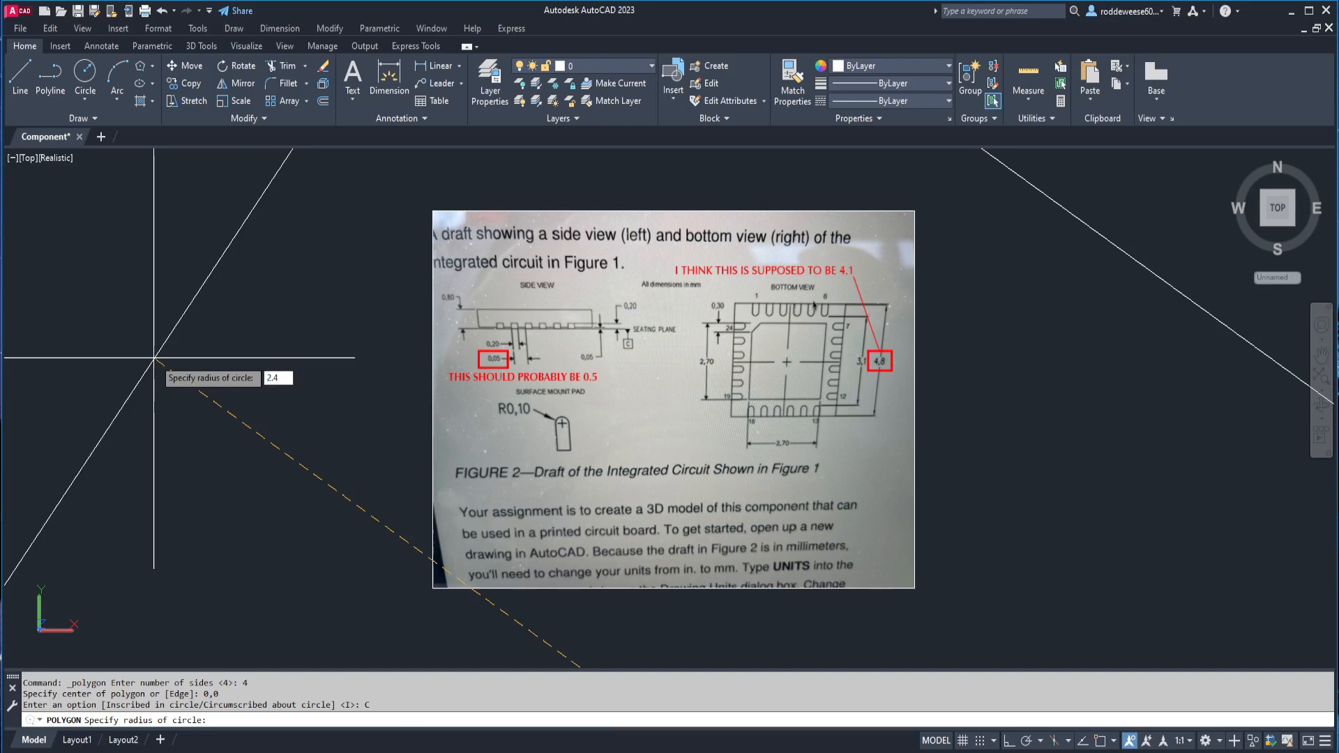
{"action": "key", "text": "Return"}
Draw a second 4-sided polygon centred at 0,0, circumscribed about a circle of radius 1.35, inside the outer square.
{"action": "middle_click_drag", "start_coordinate": [618, 657], "coordinate": [531, 457]}
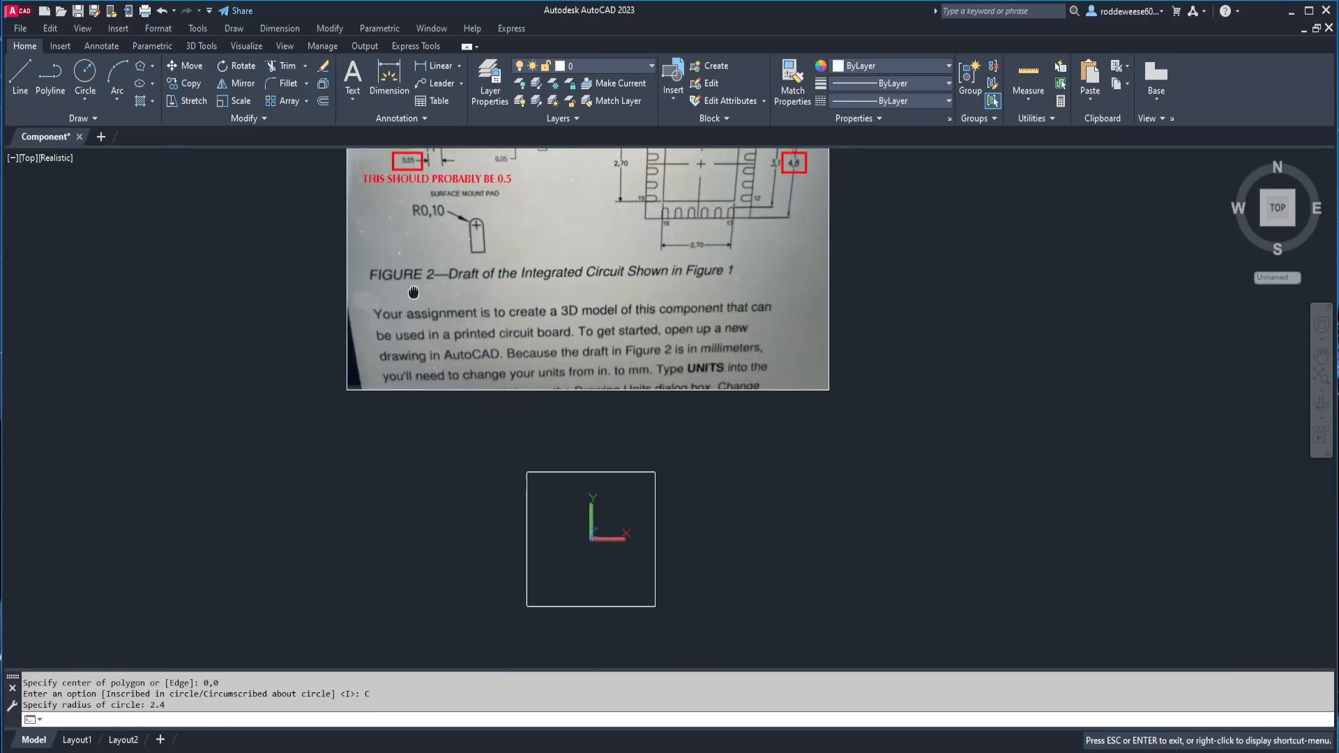
{"action": "middle_click_drag", "start_coordinate": [422, 420], "coordinate": [431, 430]}
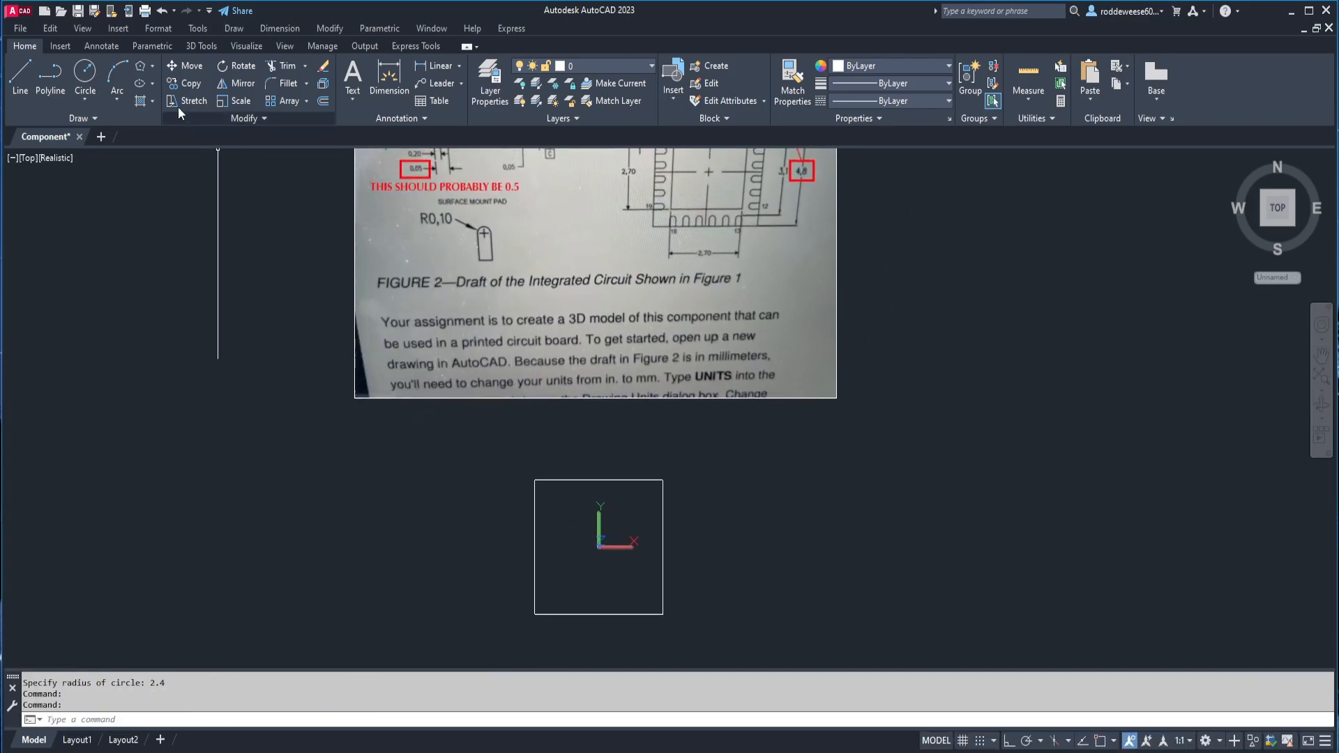
{"action": "left_click", "coordinate": [142, 65]}
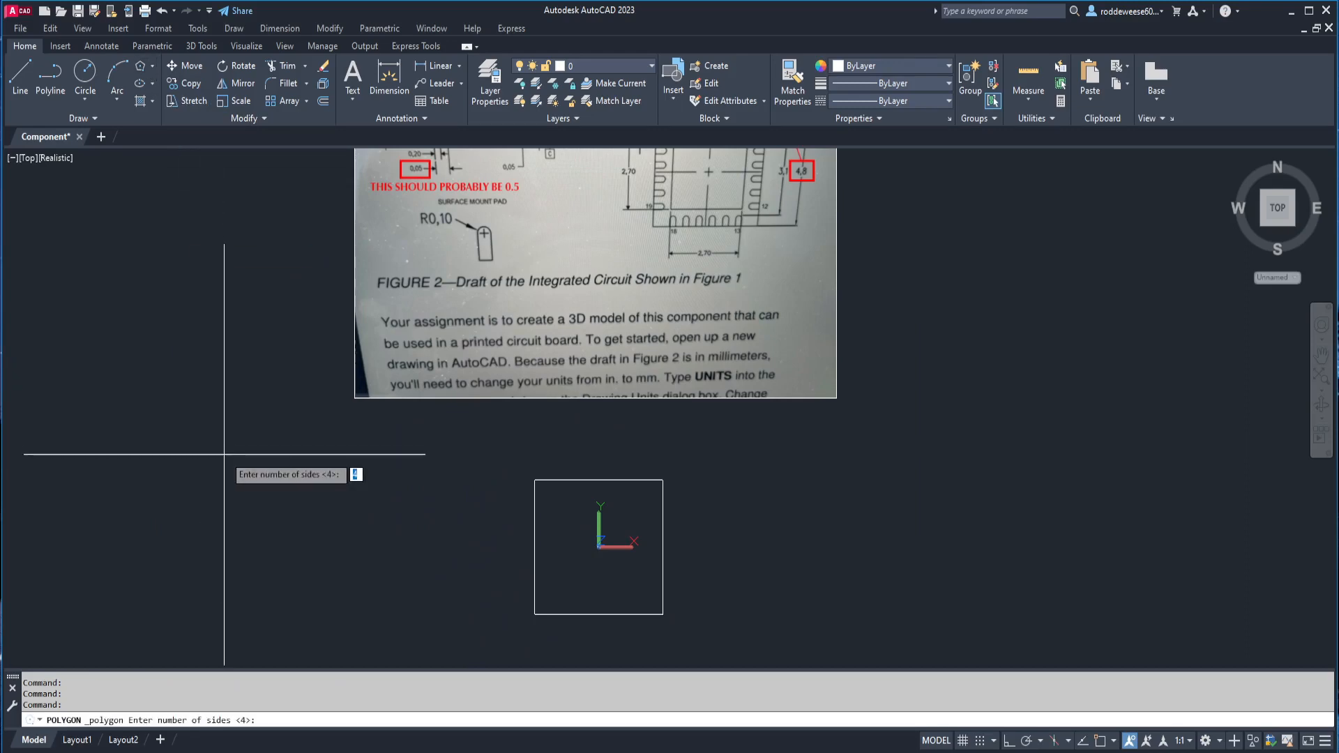
{"action": "key", "text": "Return"}
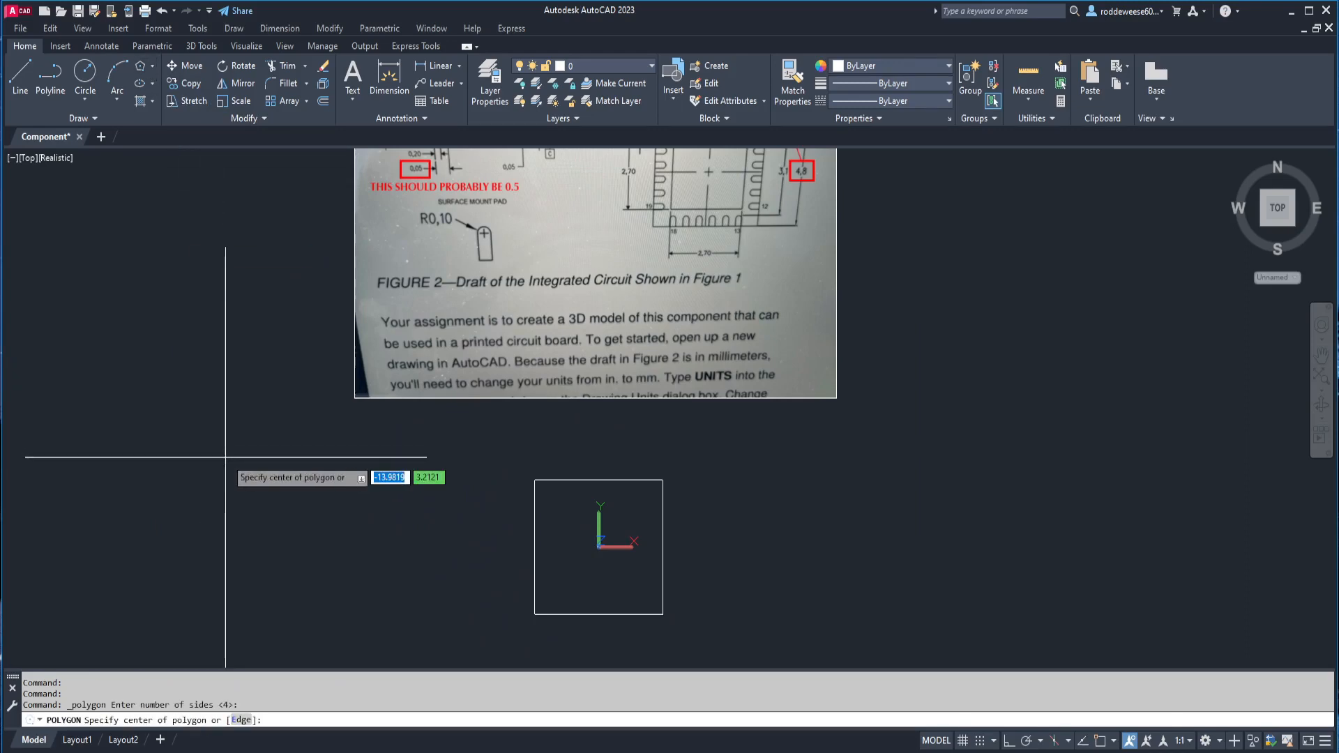
{"action": "type", "text": "0,0"}
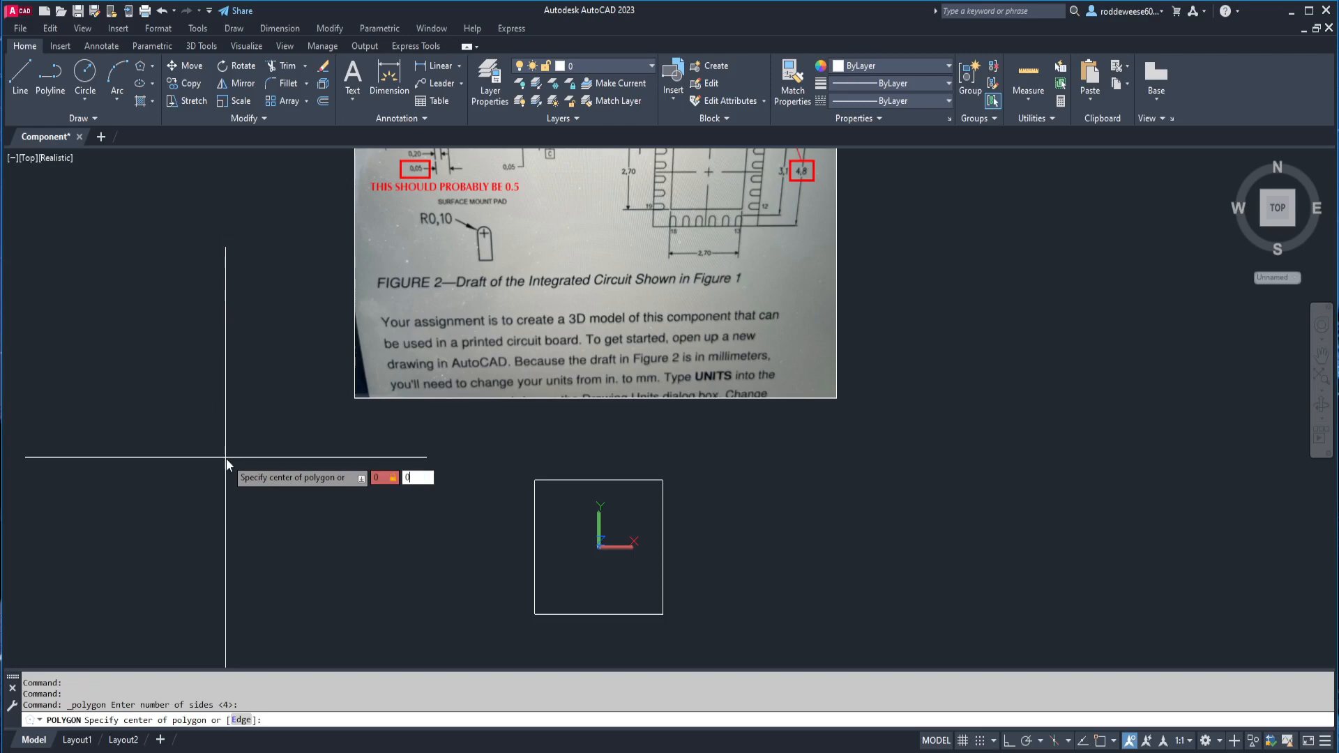
{"action": "key", "text": "Return"}
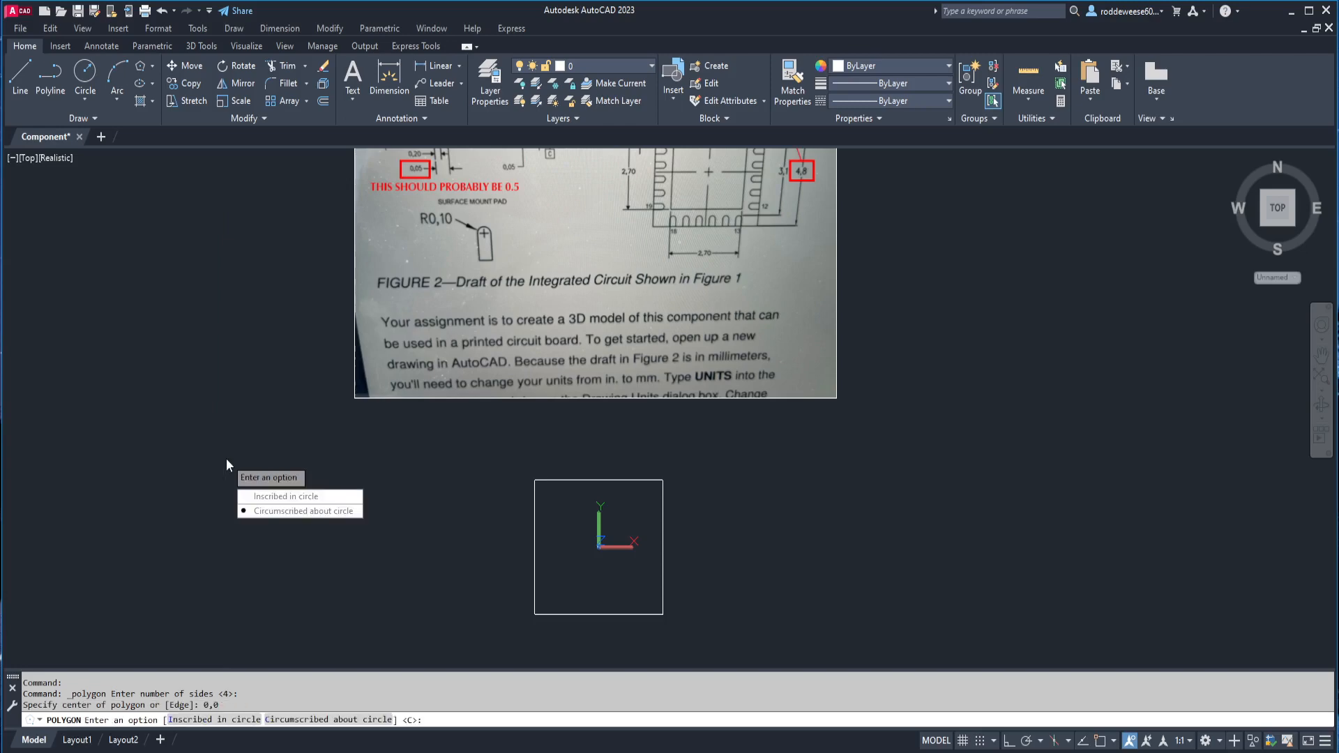
{"action": "left_click", "coordinate": [268, 514]}
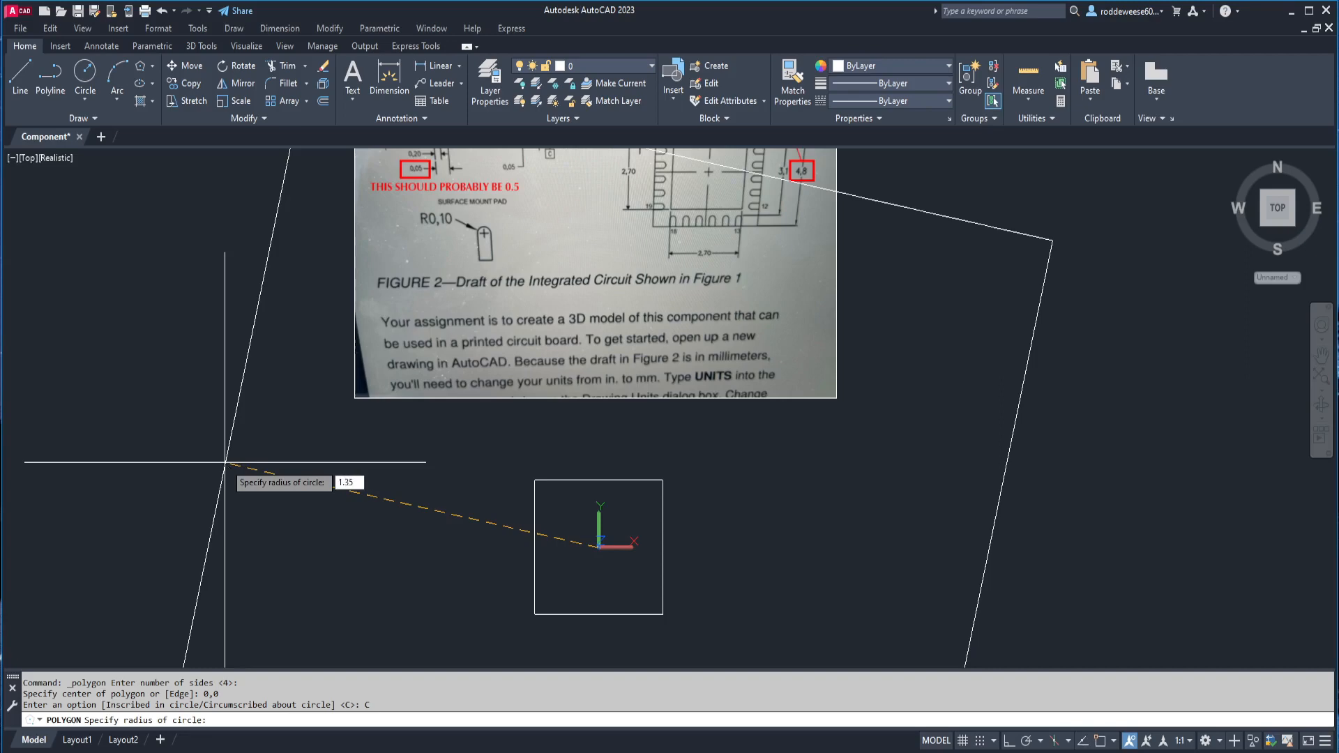
{"action": "key", "text": "Return"}
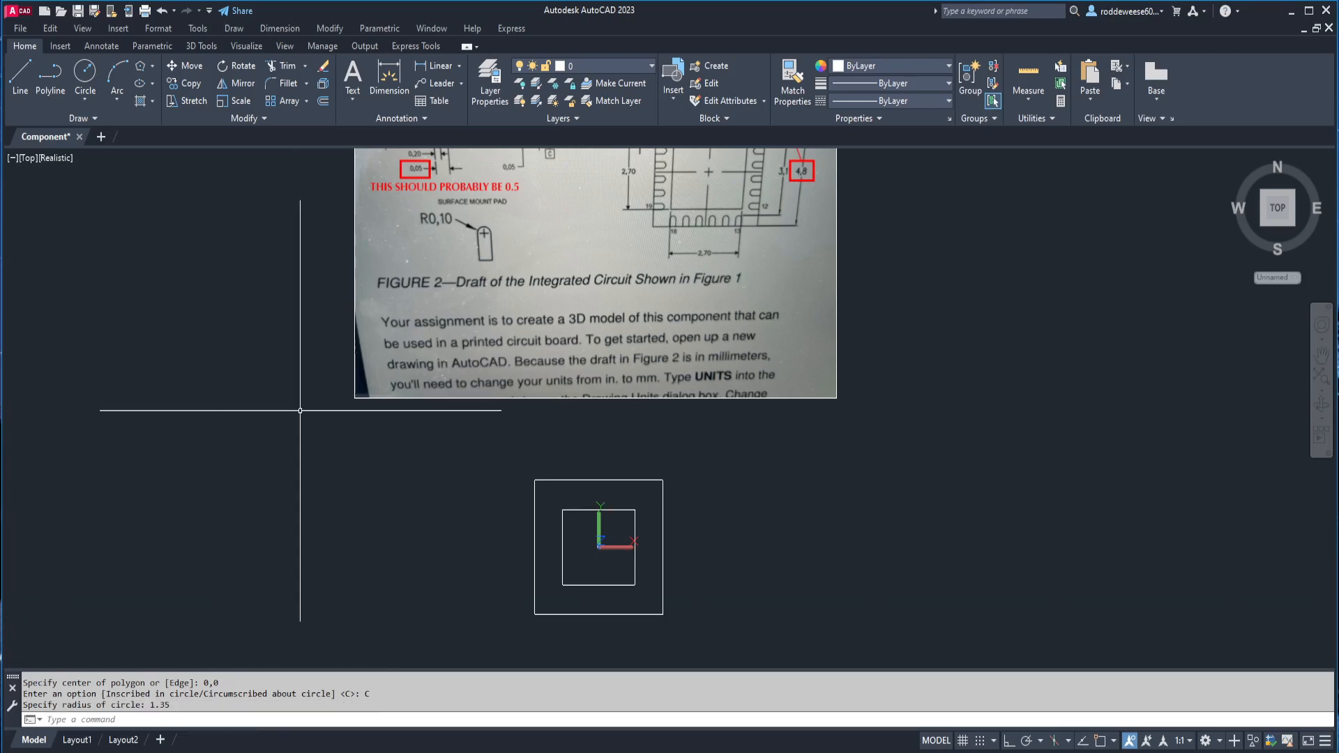
Chamfer the upper-left corner of the inner square with both distances set to 0.3.
{"action": "middle_click_drag", "start_coordinate": [596, 191], "coordinate": [583, 198]}
{"action": "scroll", "coordinate": [558, 495], "scroll_direction": "up", "scroll_amount": 2}
{"action": "scroll", "coordinate": [558, 495], "scroll_direction": "up", "scroll_amount": 2}
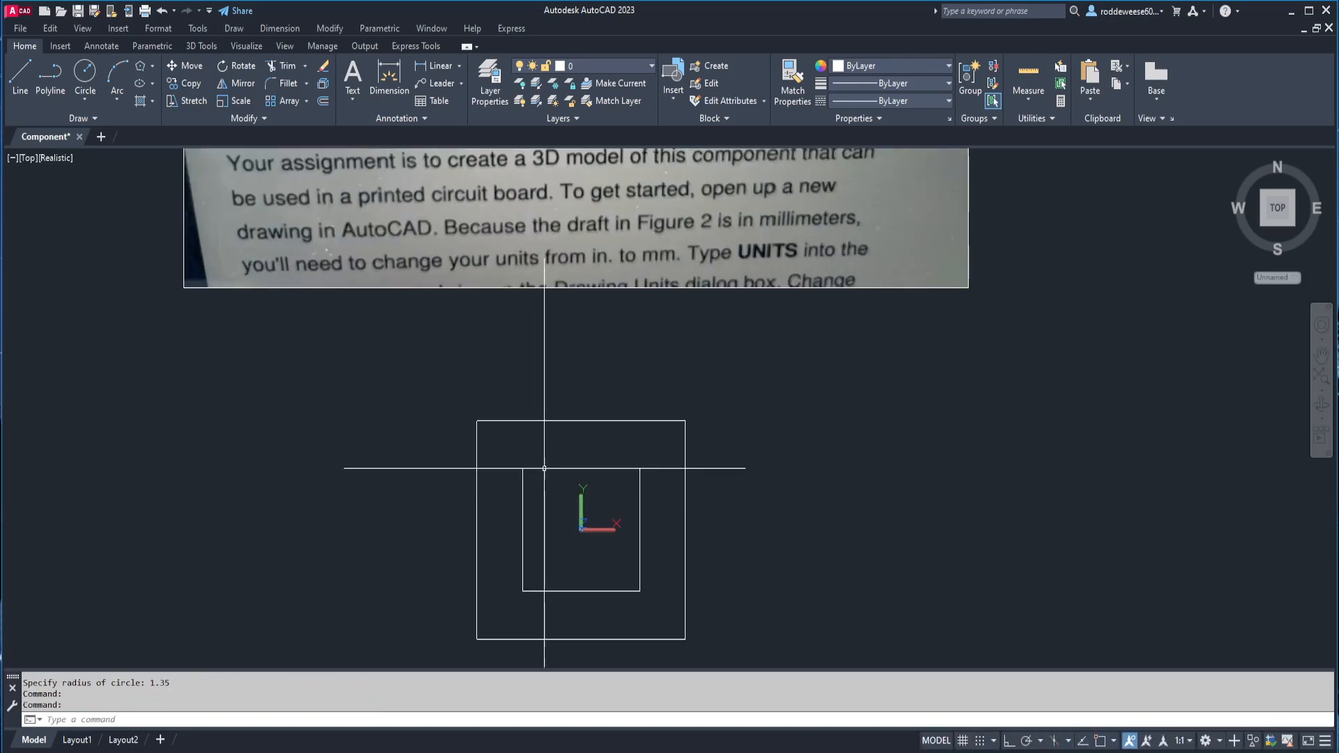
{"action": "middle_click_drag", "start_coordinate": [526, 463], "coordinate": [513, 448]}
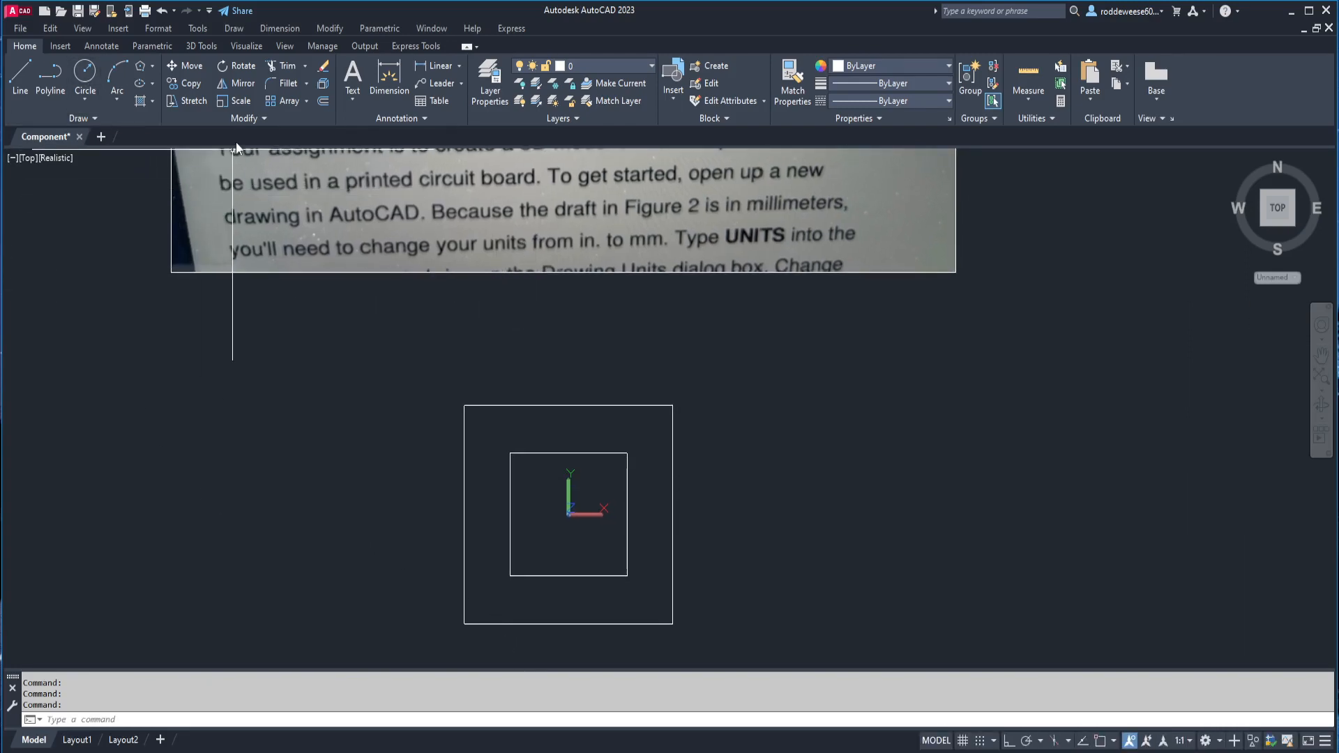
{"action": "left_click", "coordinate": [307, 83]}
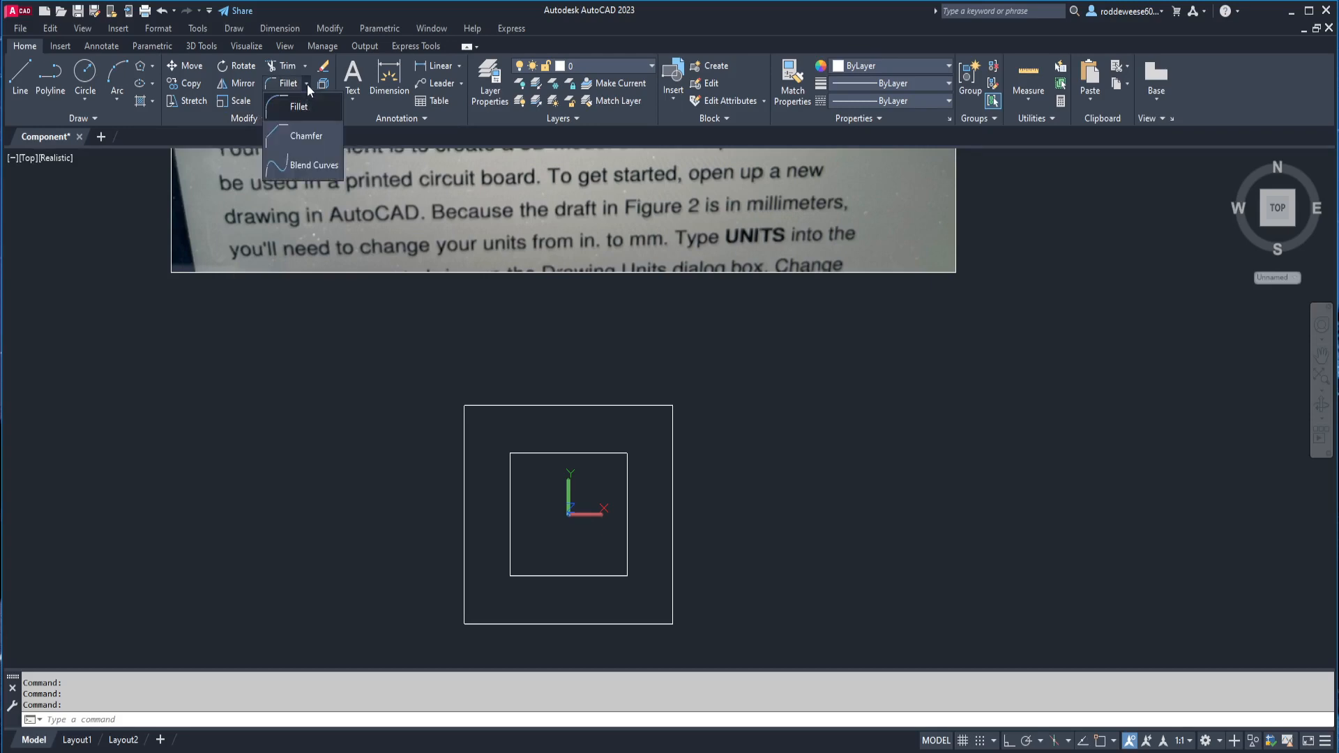
{"action": "left_click", "coordinate": [307, 136]}
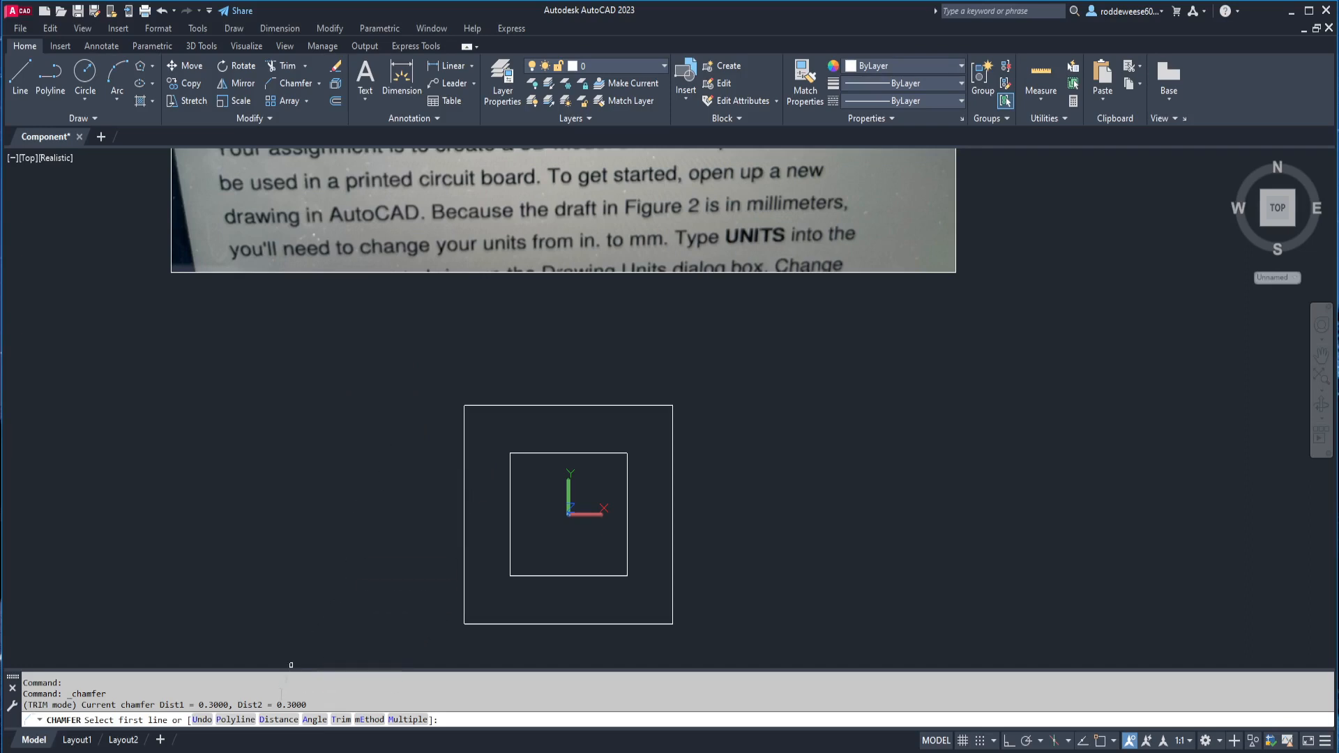
{"action": "left_click", "coordinate": [278, 720]}
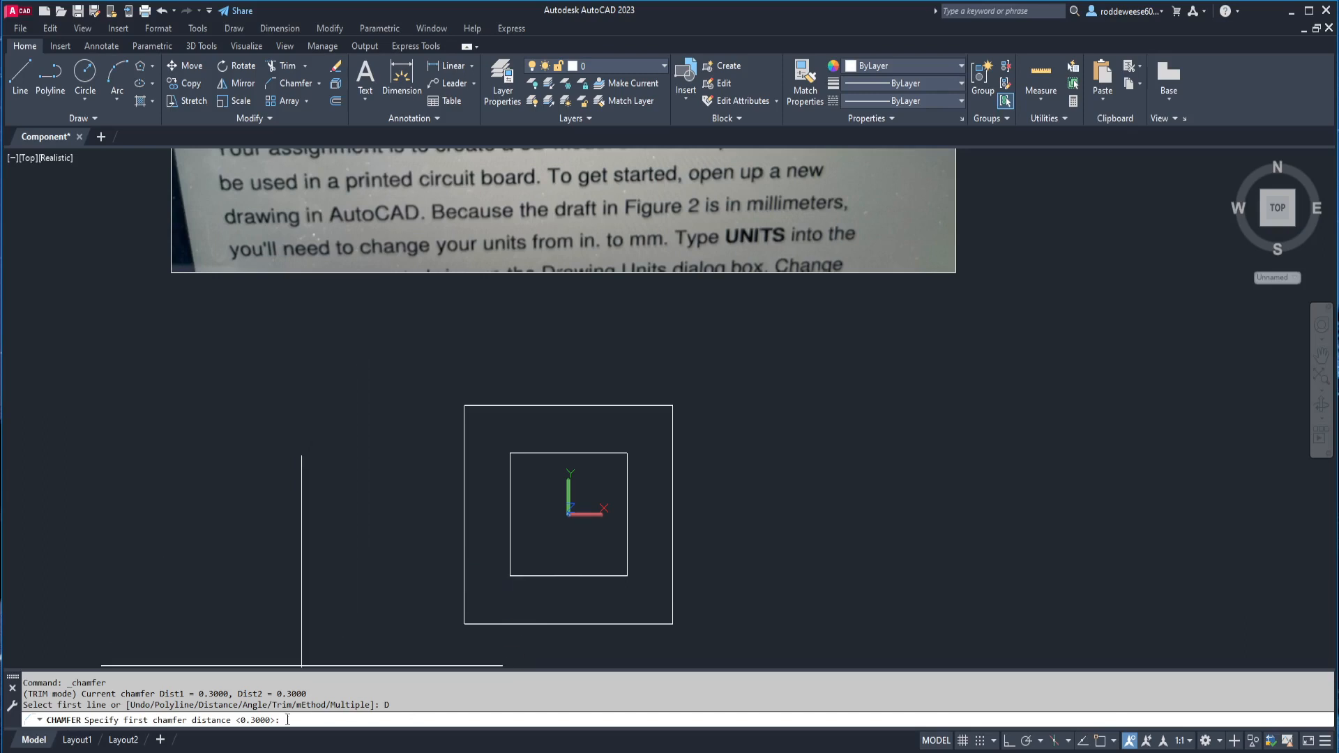
{"action": "key", "text": "Return"}
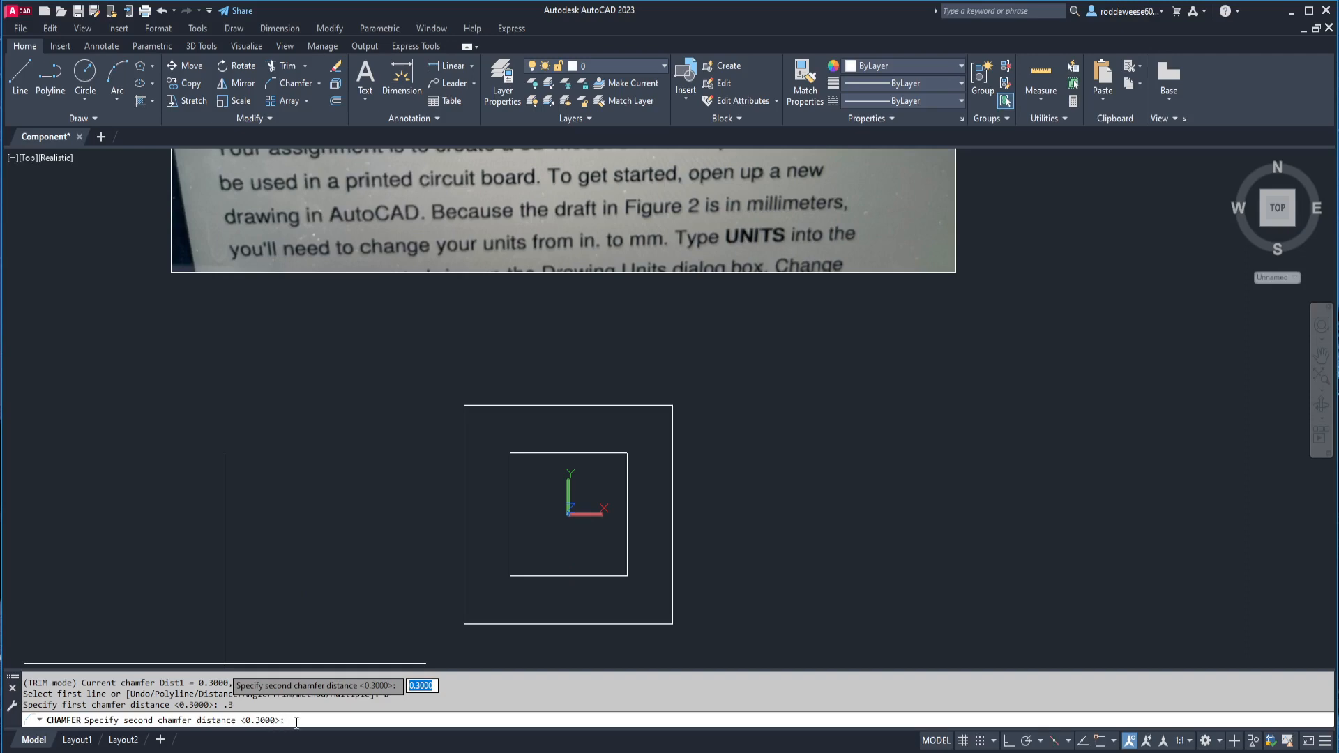
{"action": "type", "text": ".3"}
{"action": "key", "text": "Return"}
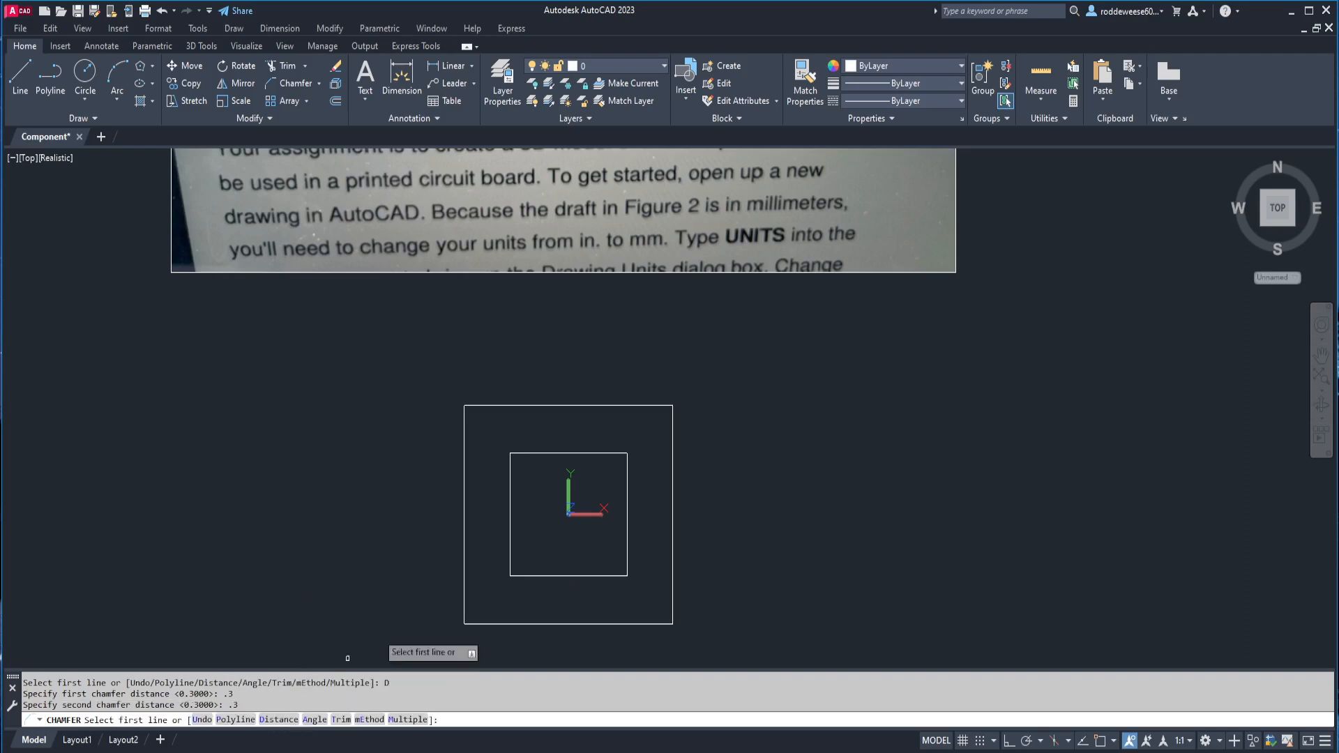
{"action": "left_click", "coordinate": [527, 455]}
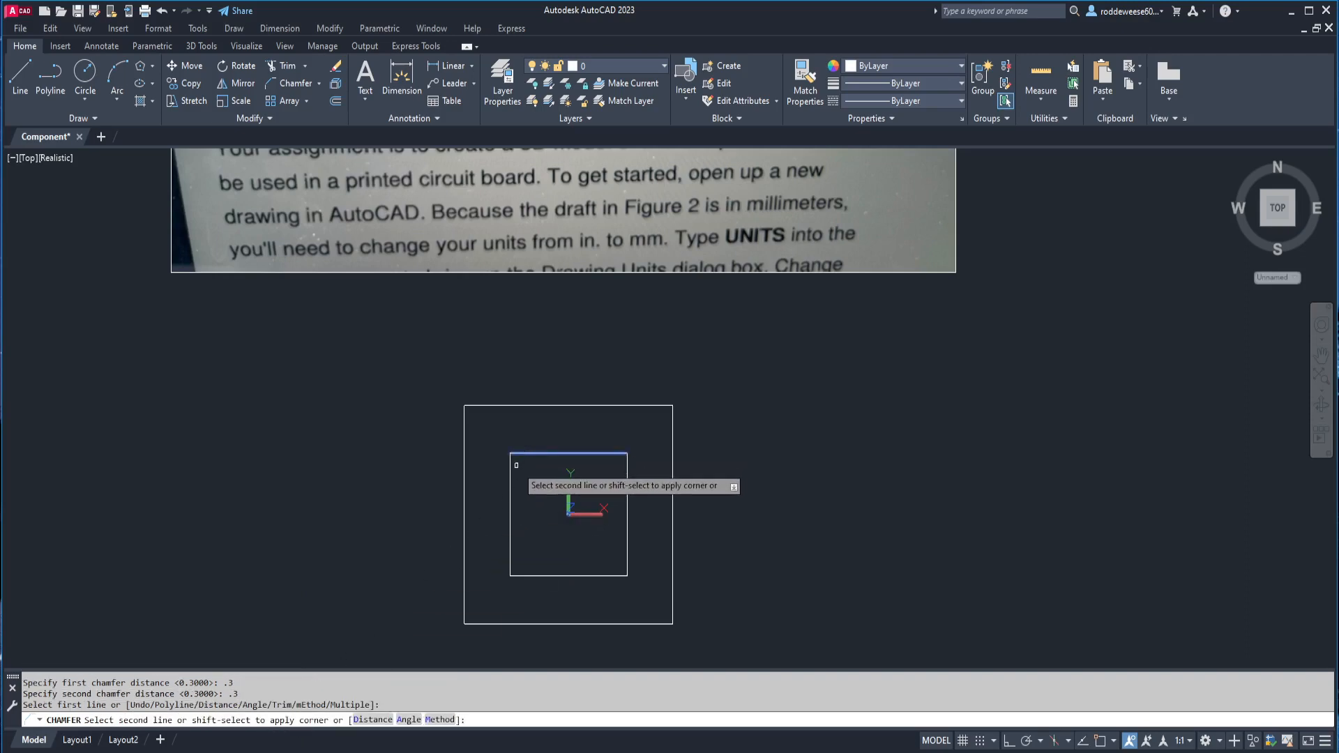
{"action": "left_click", "coordinate": [509, 466]}
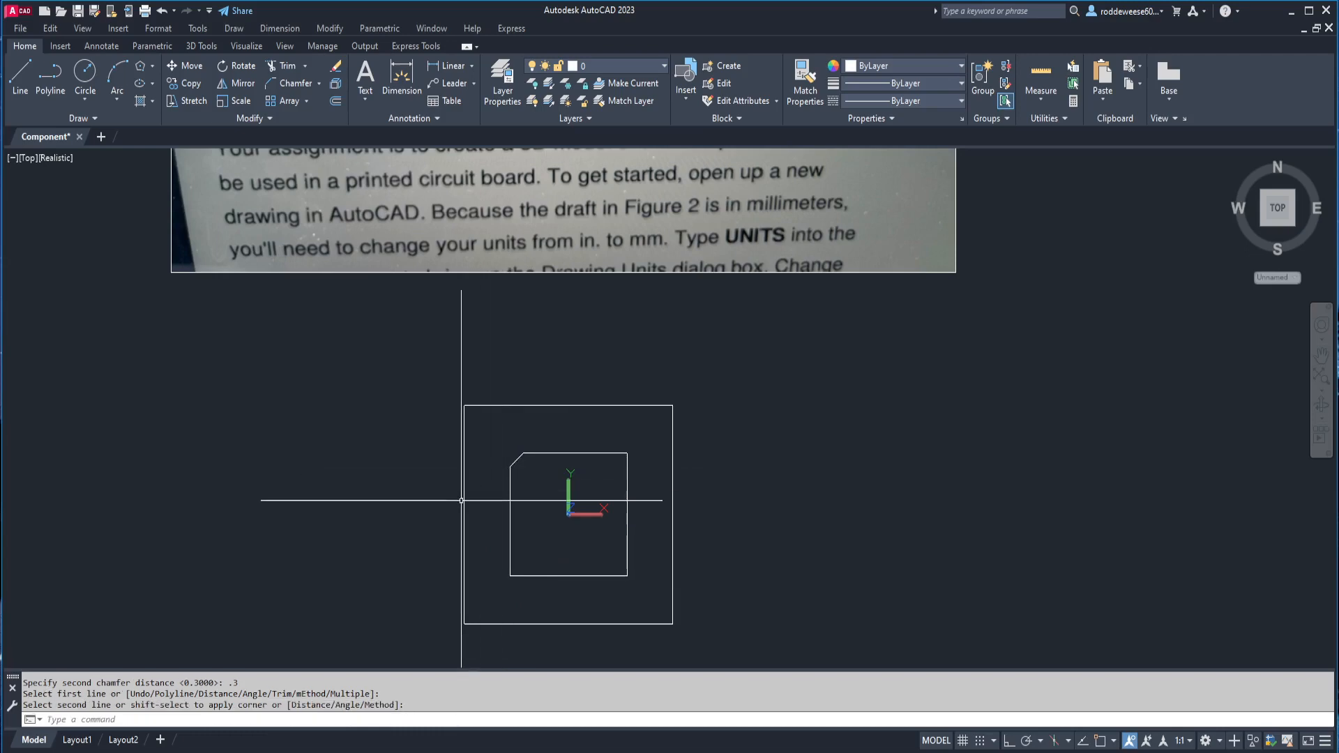
Start a rectangle for the surface mount pad shown in the reference draft.
{"action": "middle_click_drag", "start_coordinate": [374, 380], "coordinate": [401, 614]}
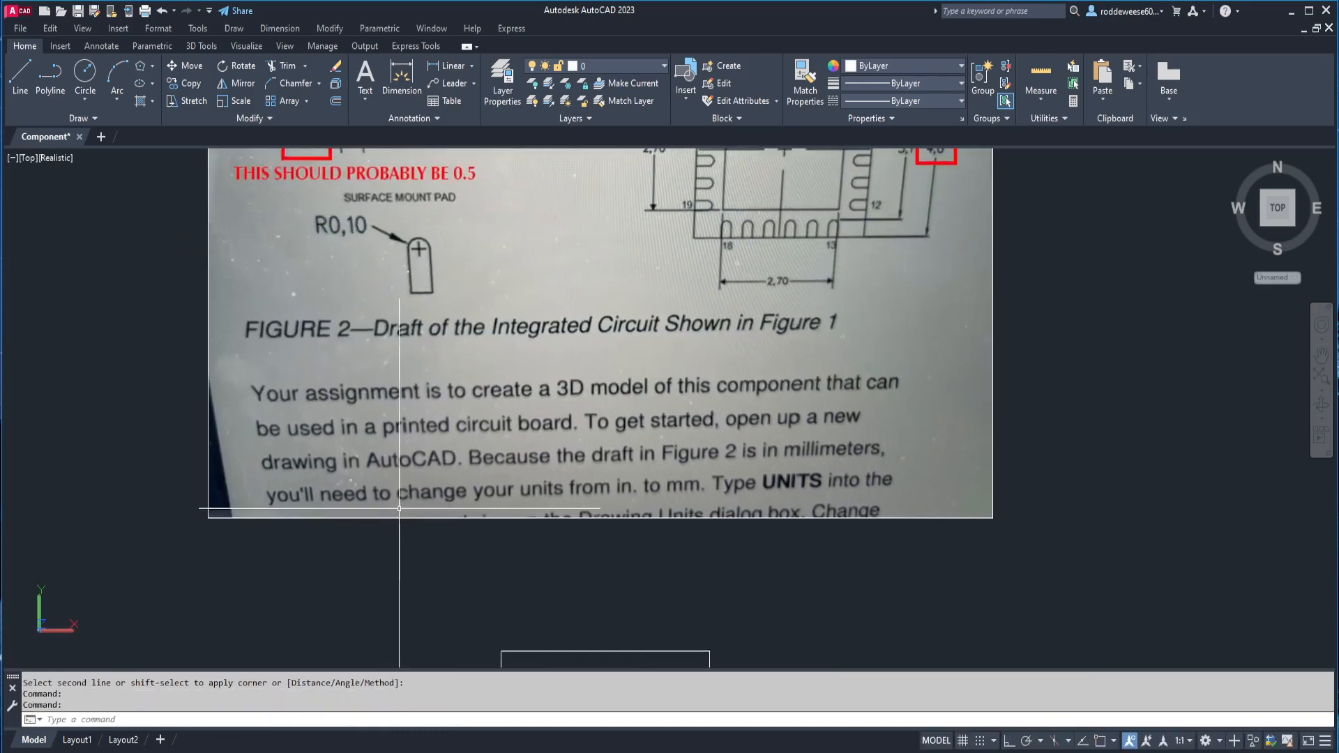
{"action": "scroll", "coordinate": [433, 277], "scroll_direction": "down", "scroll_amount": 2}
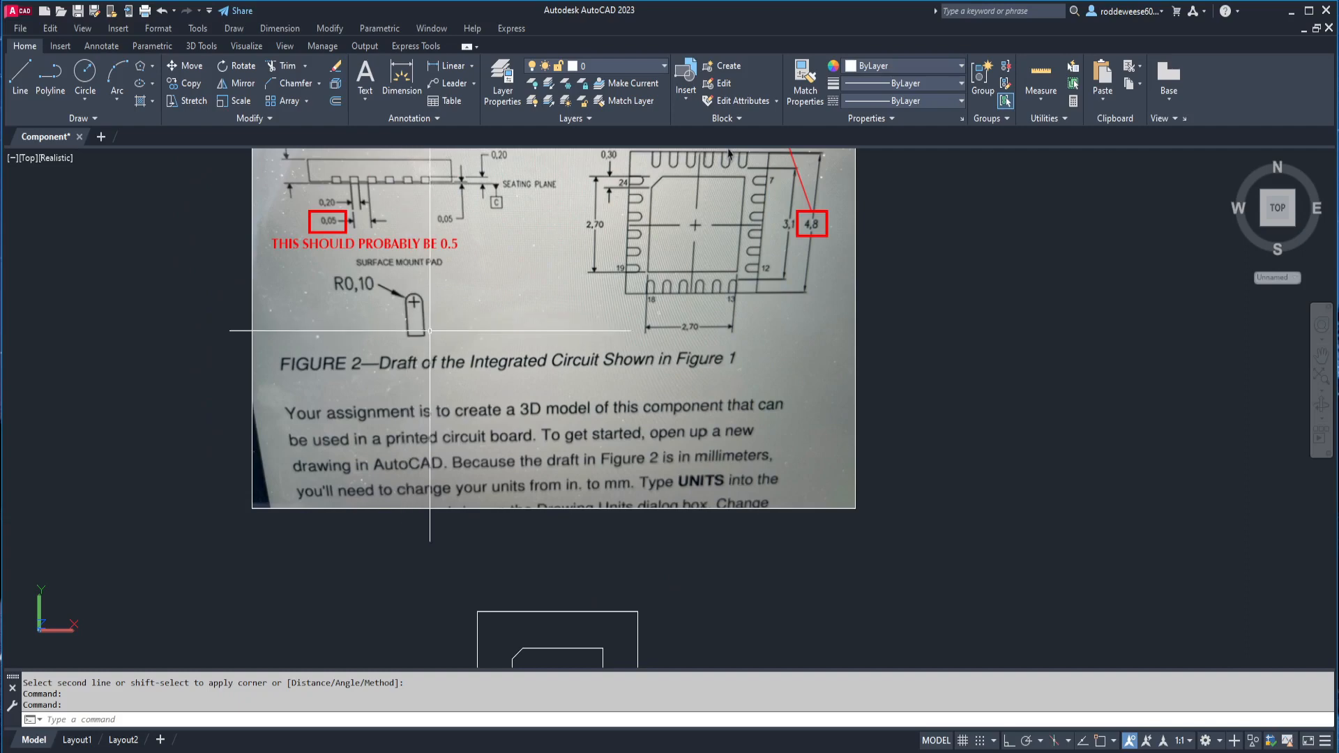
{"action": "middle_click_drag", "start_coordinate": [413, 327], "coordinate": [400, 281]}
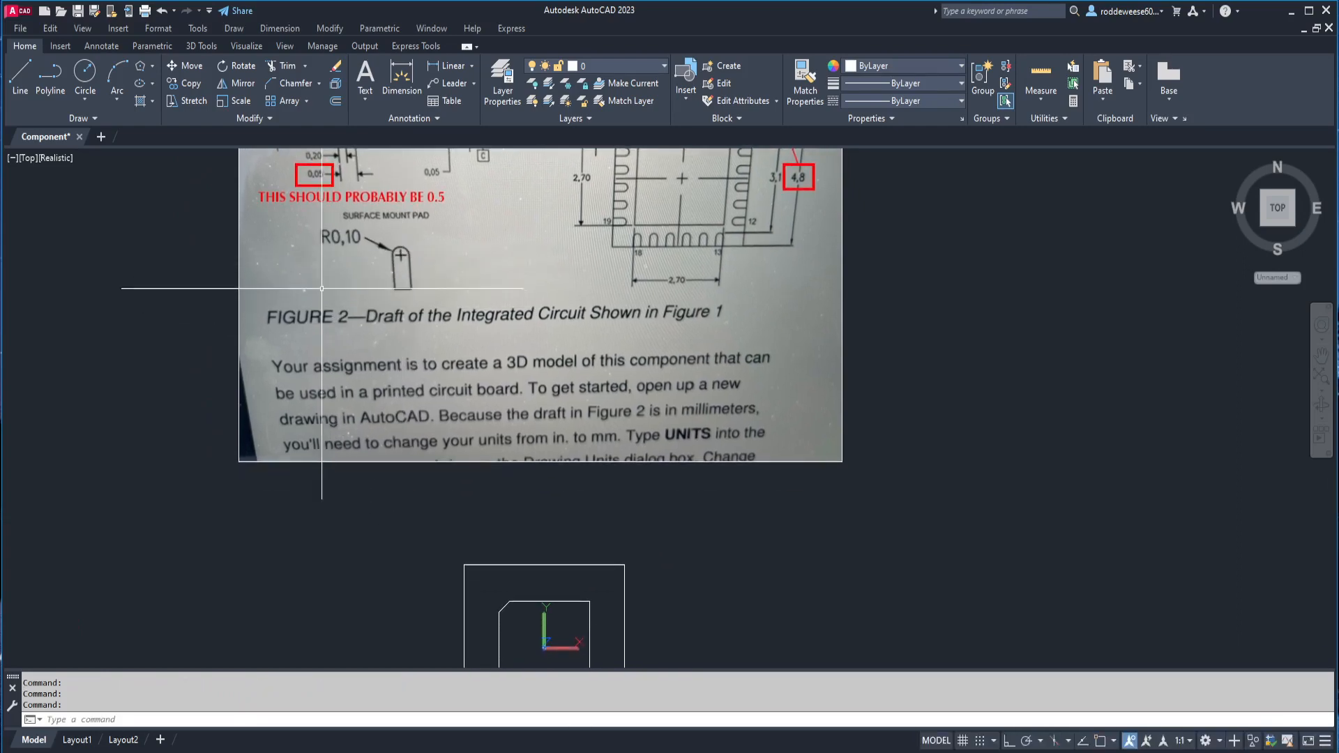
{"action": "left_click", "coordinate": [152, 65]}
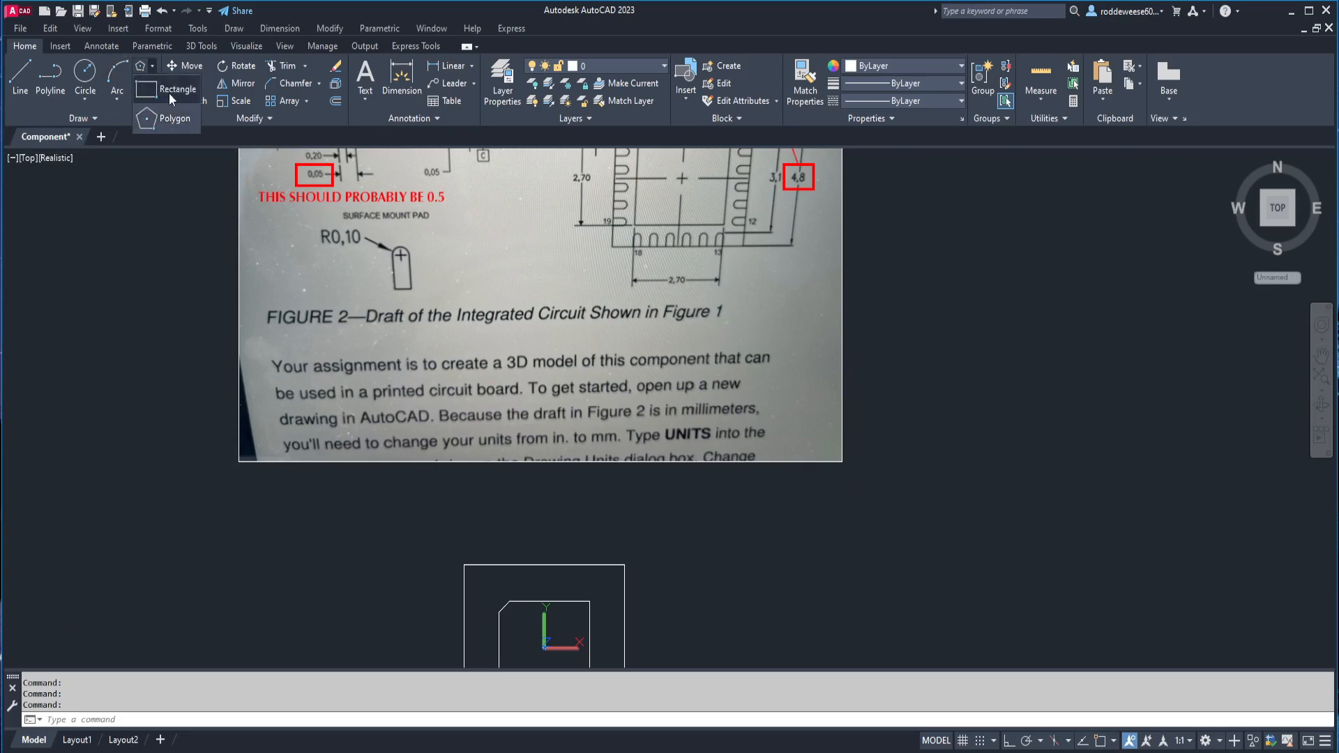
{"action": "left_click", "coordinate": [172, 90]}
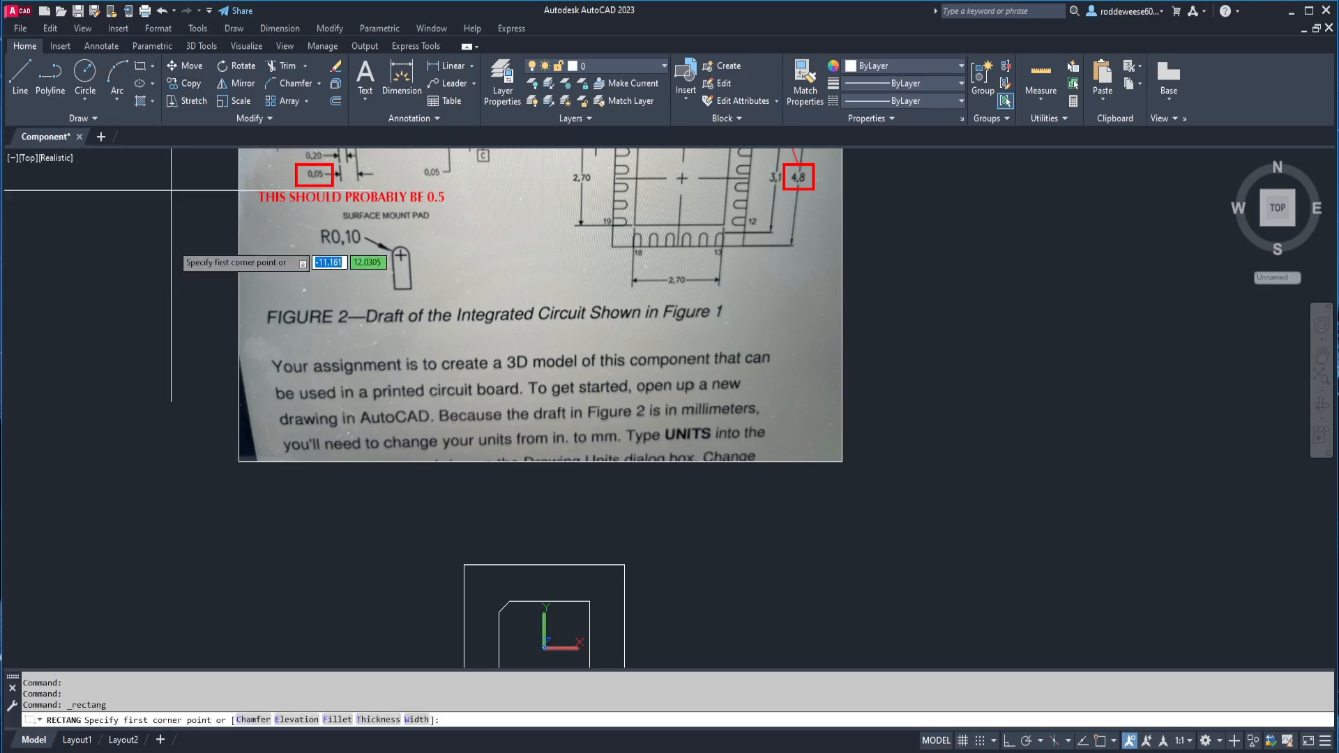